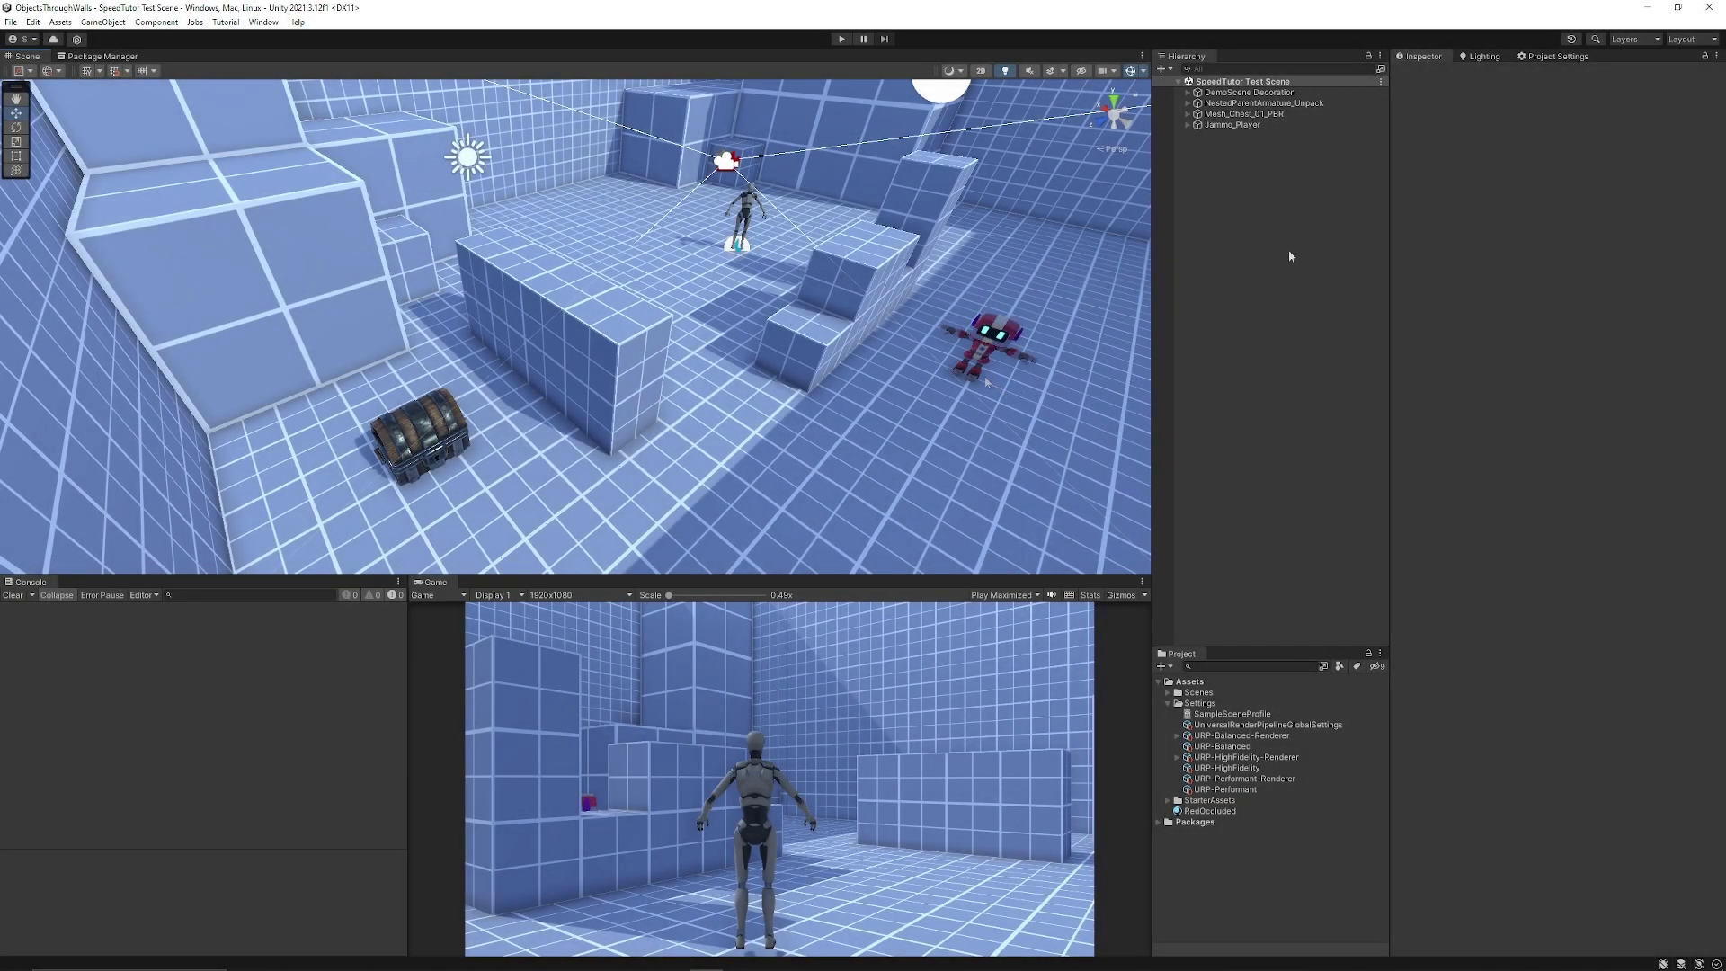
Step: Select the chest and check that the Loot layer exists in the project's Tags and Layers
left_click(1245, 114)
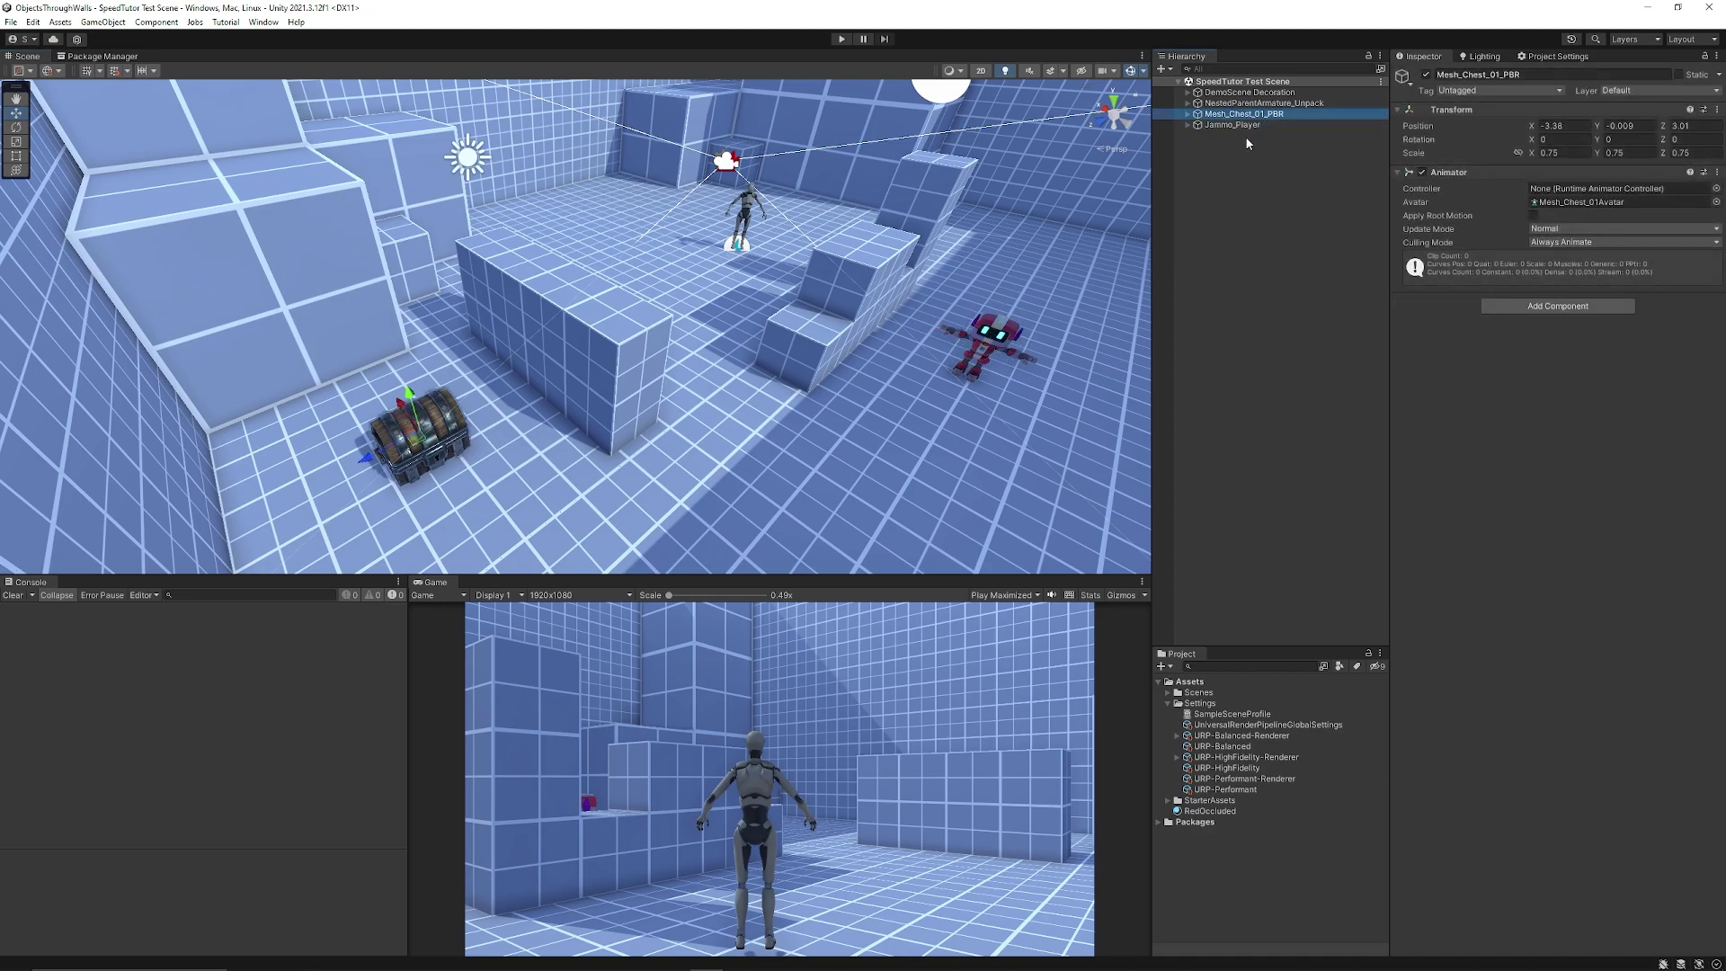
left_click(1627, 90)
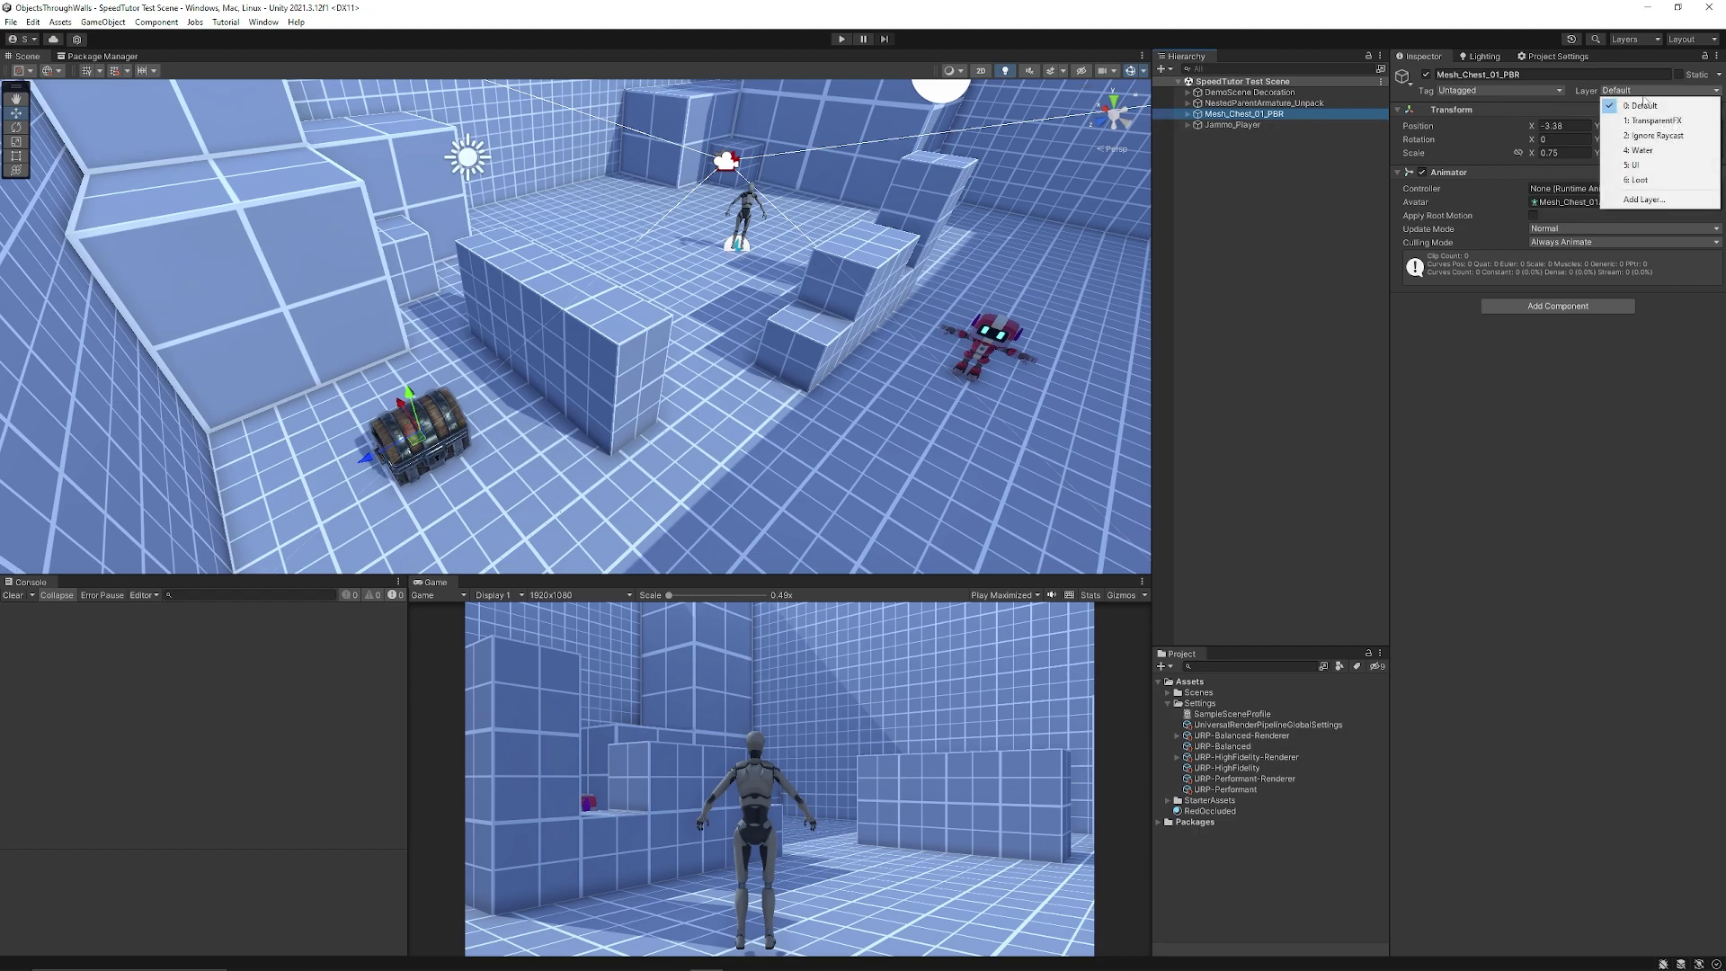
left_click(1679, 200)
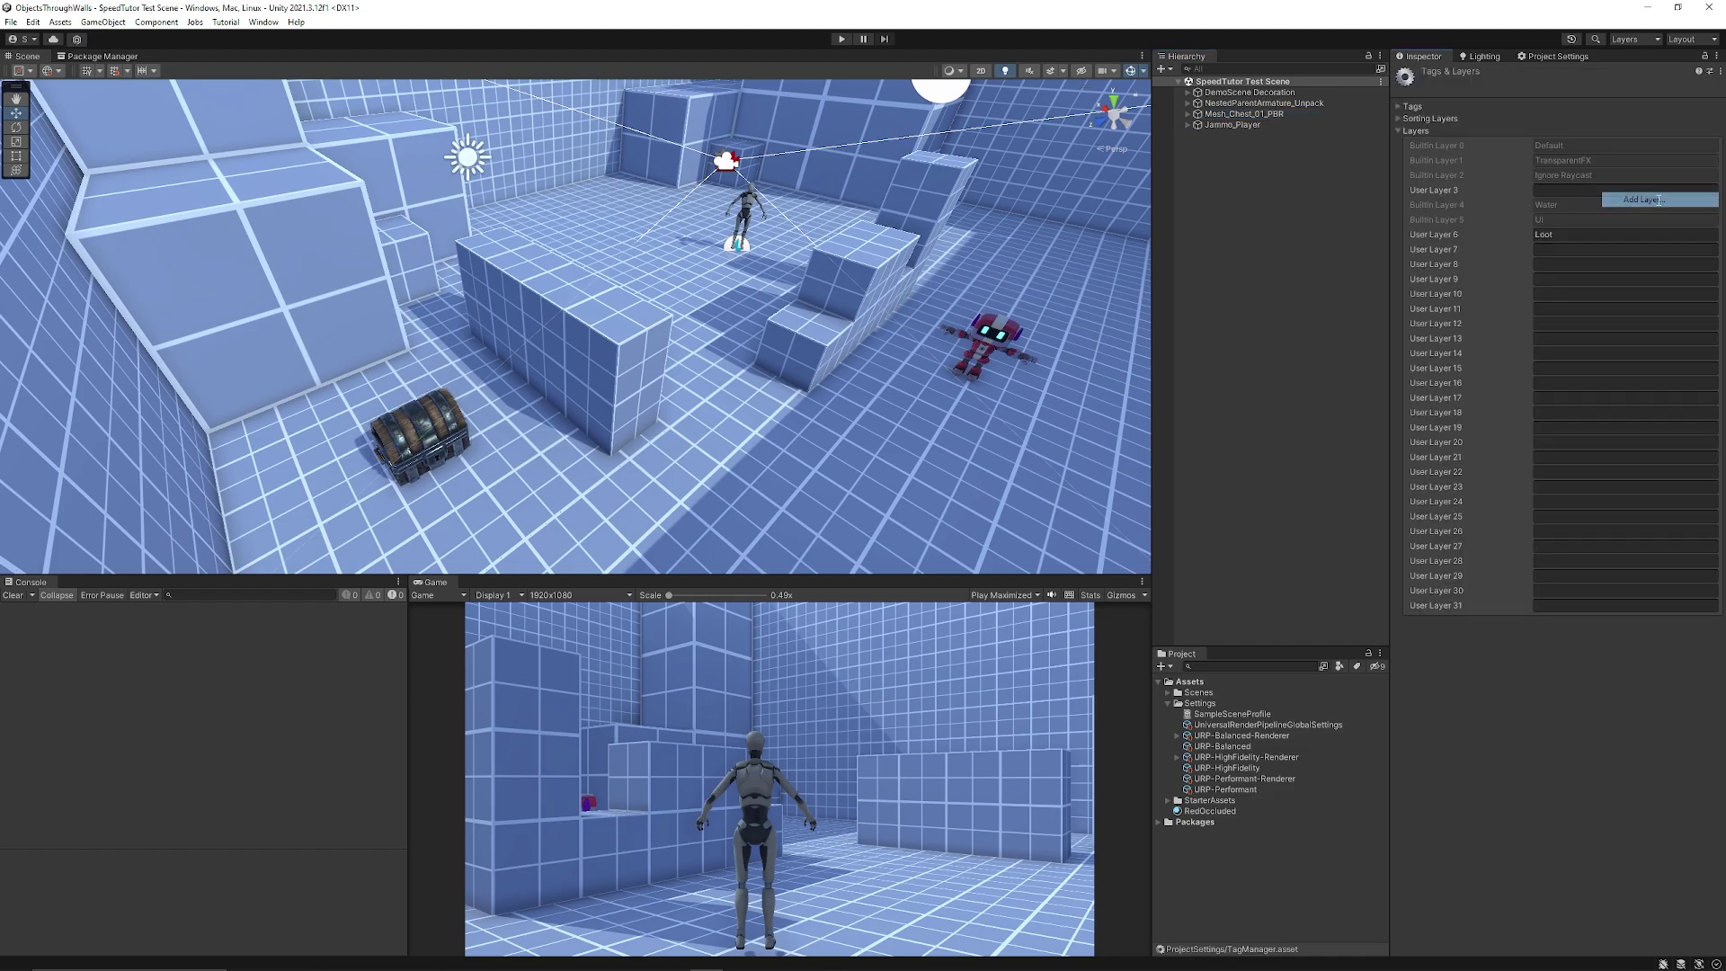
left_click(1569, 235)
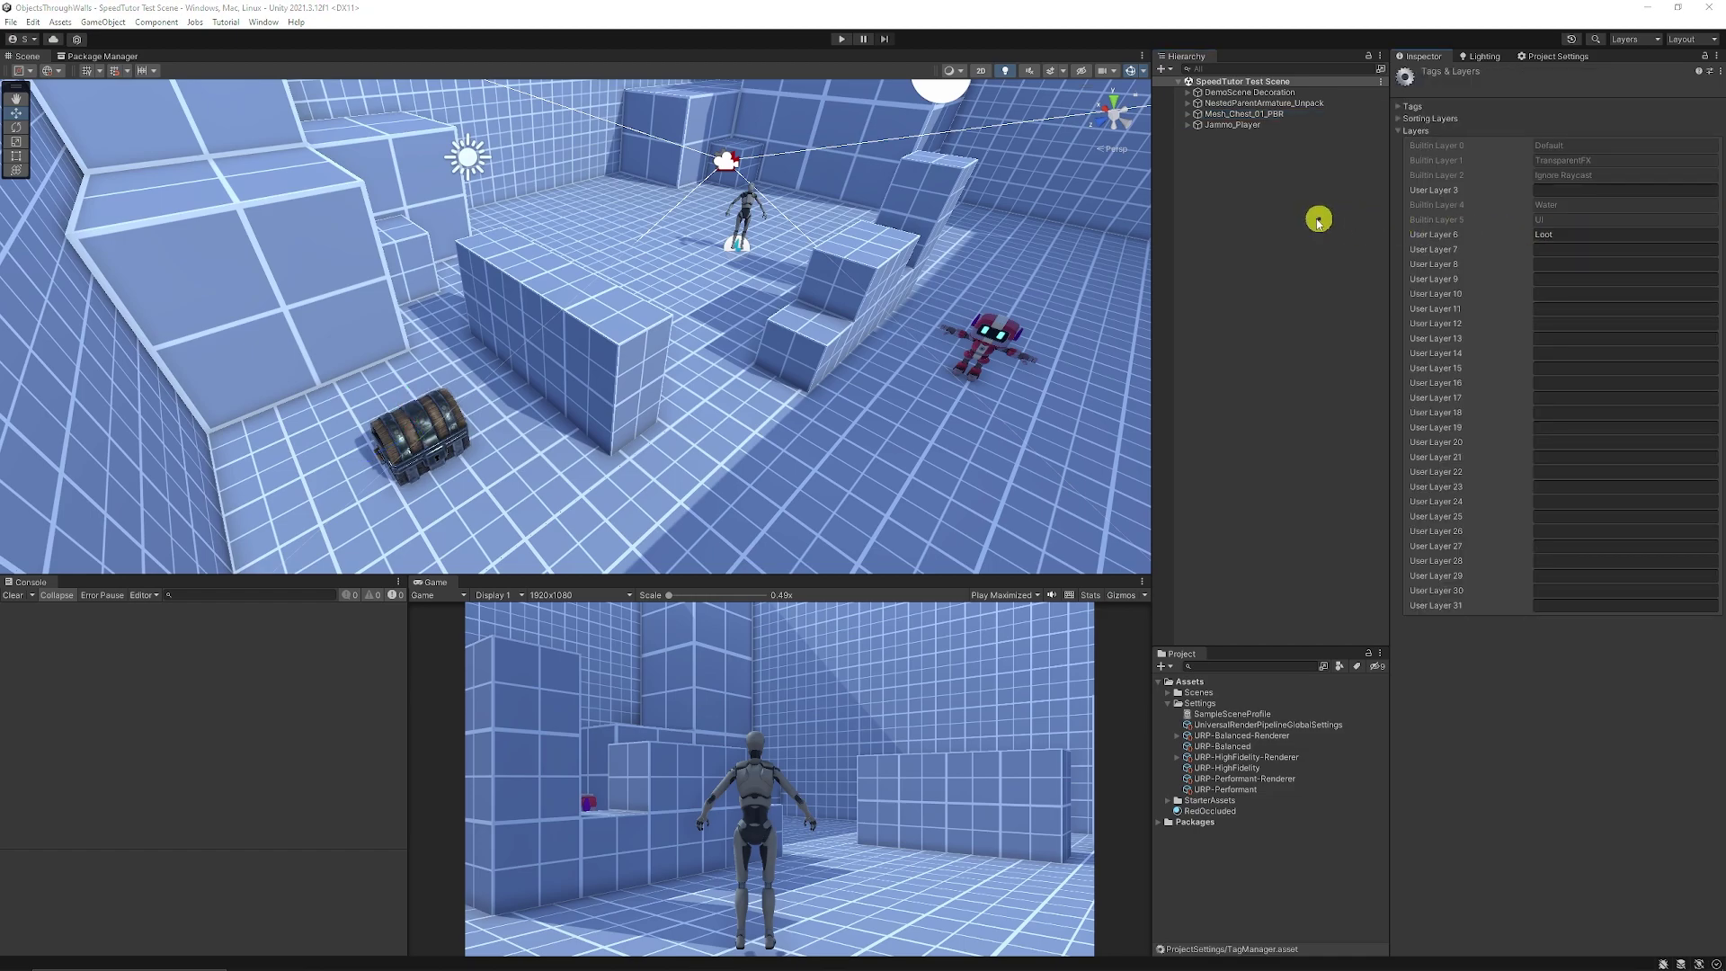
Step: Assign Jammo_Player and Mesh_Chest_01_PBR, children included, to layer 6: Loot, then deselect
left_click(1266, 124)
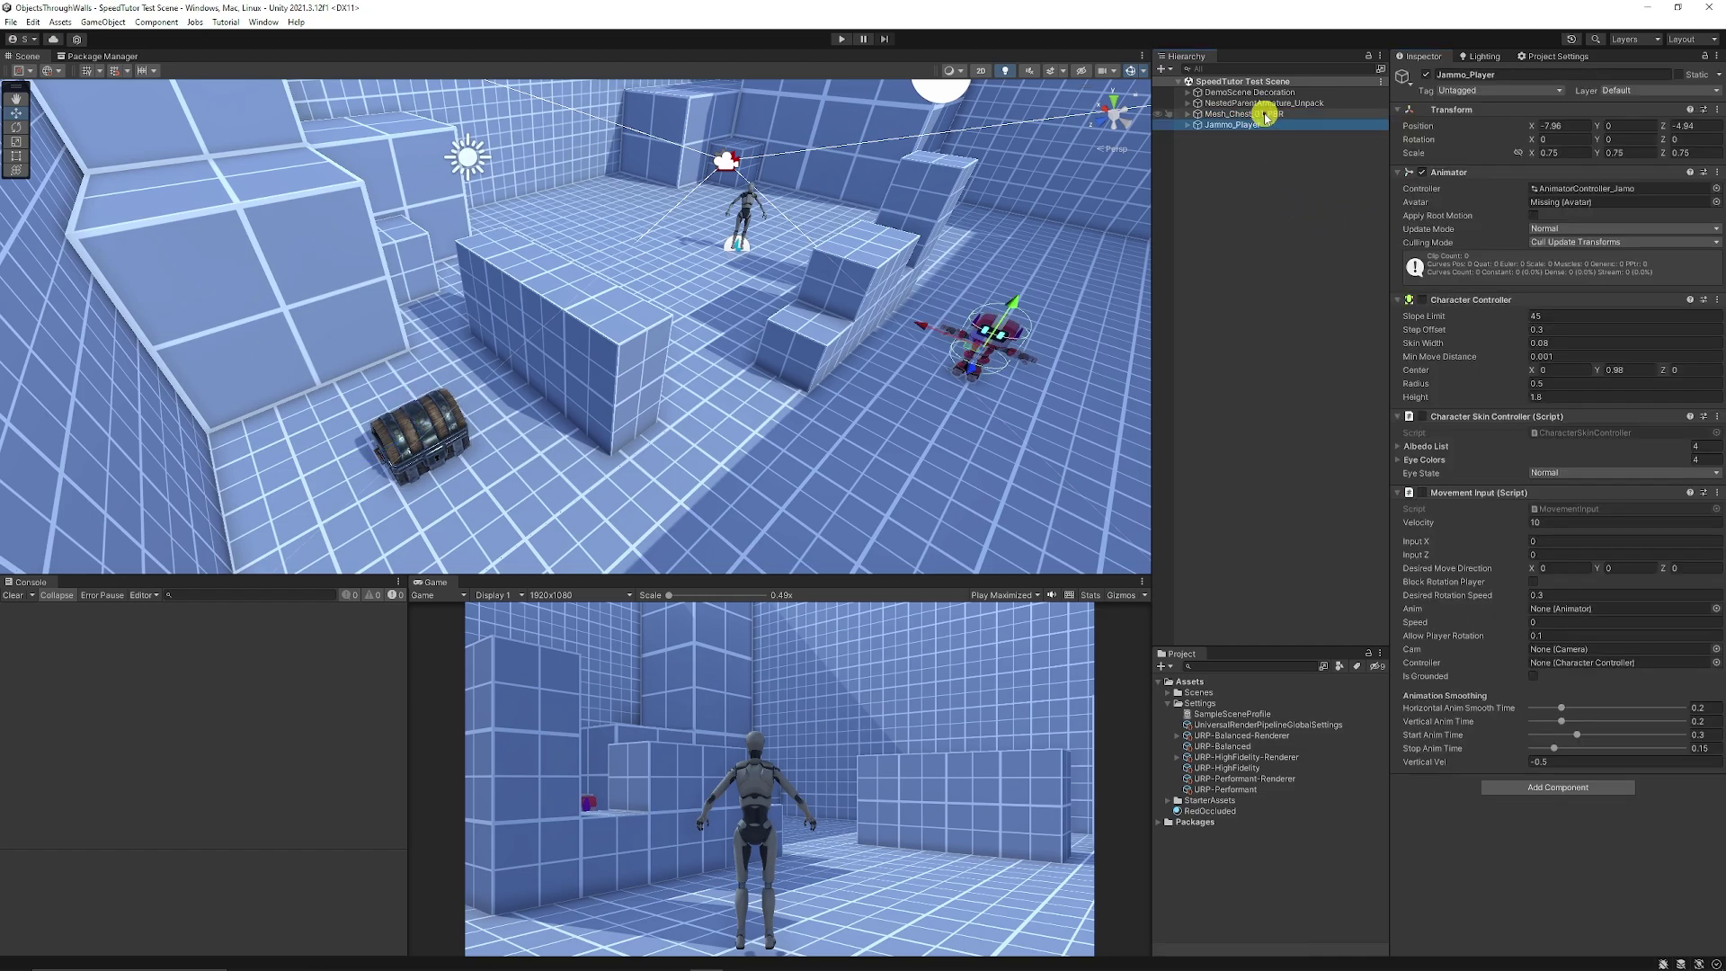
left_click(1254, 114, "ctrl")
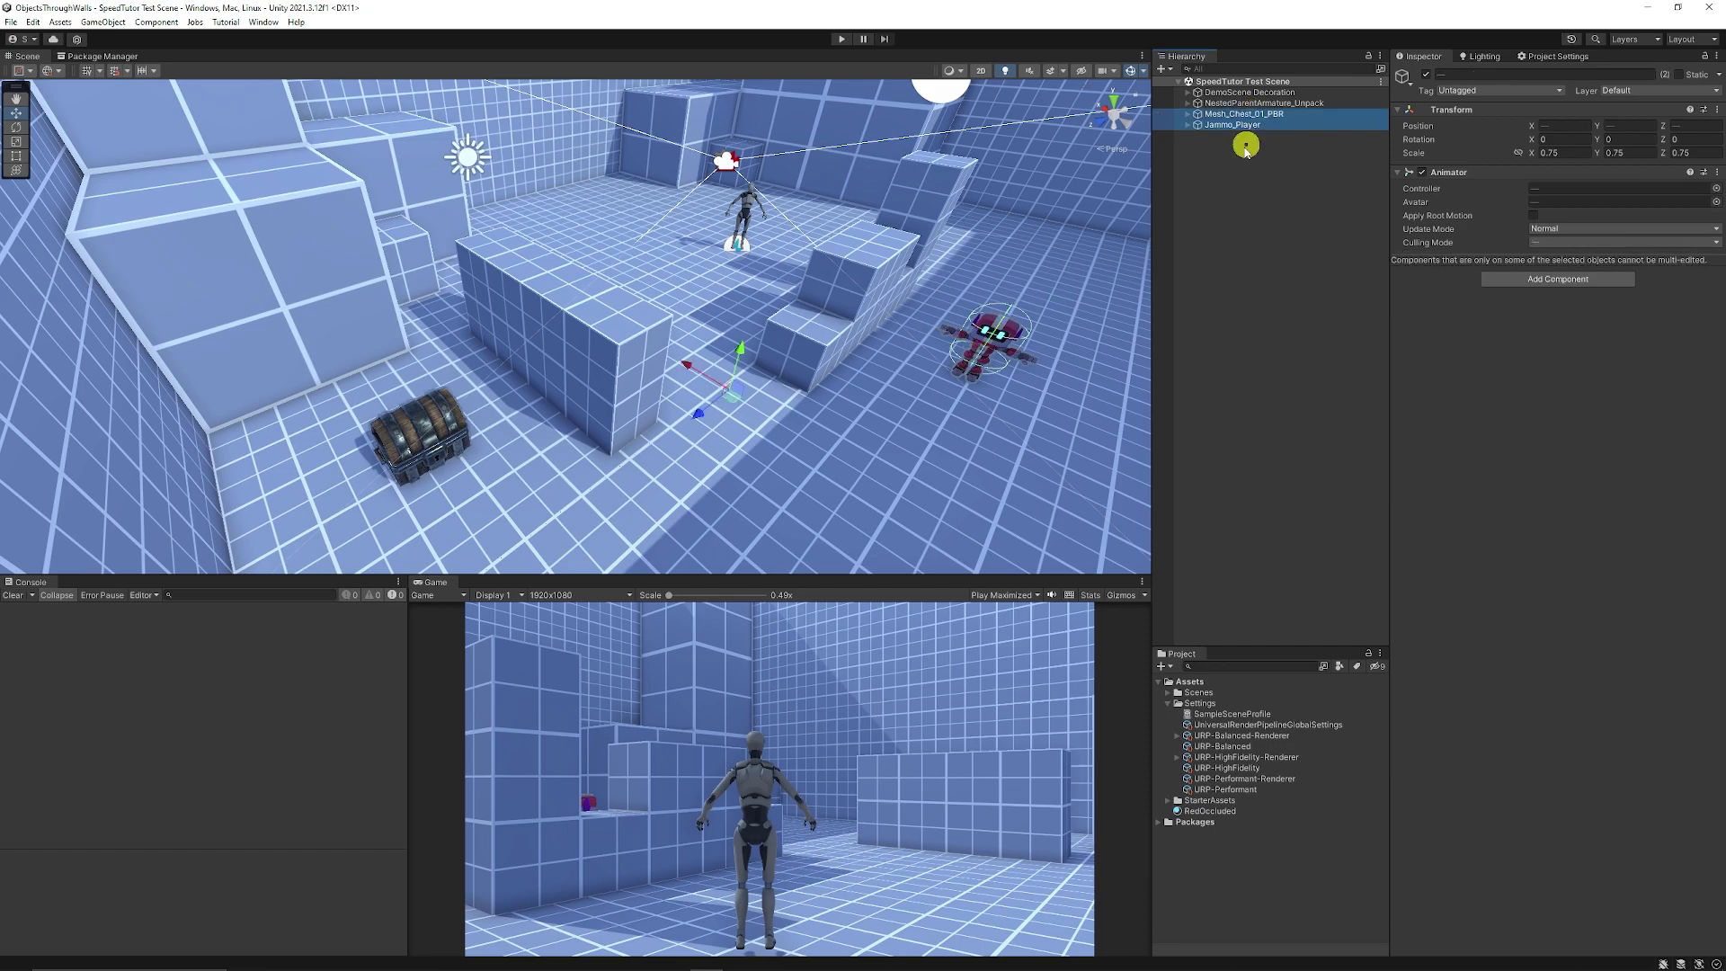
left_click(1623, 91)
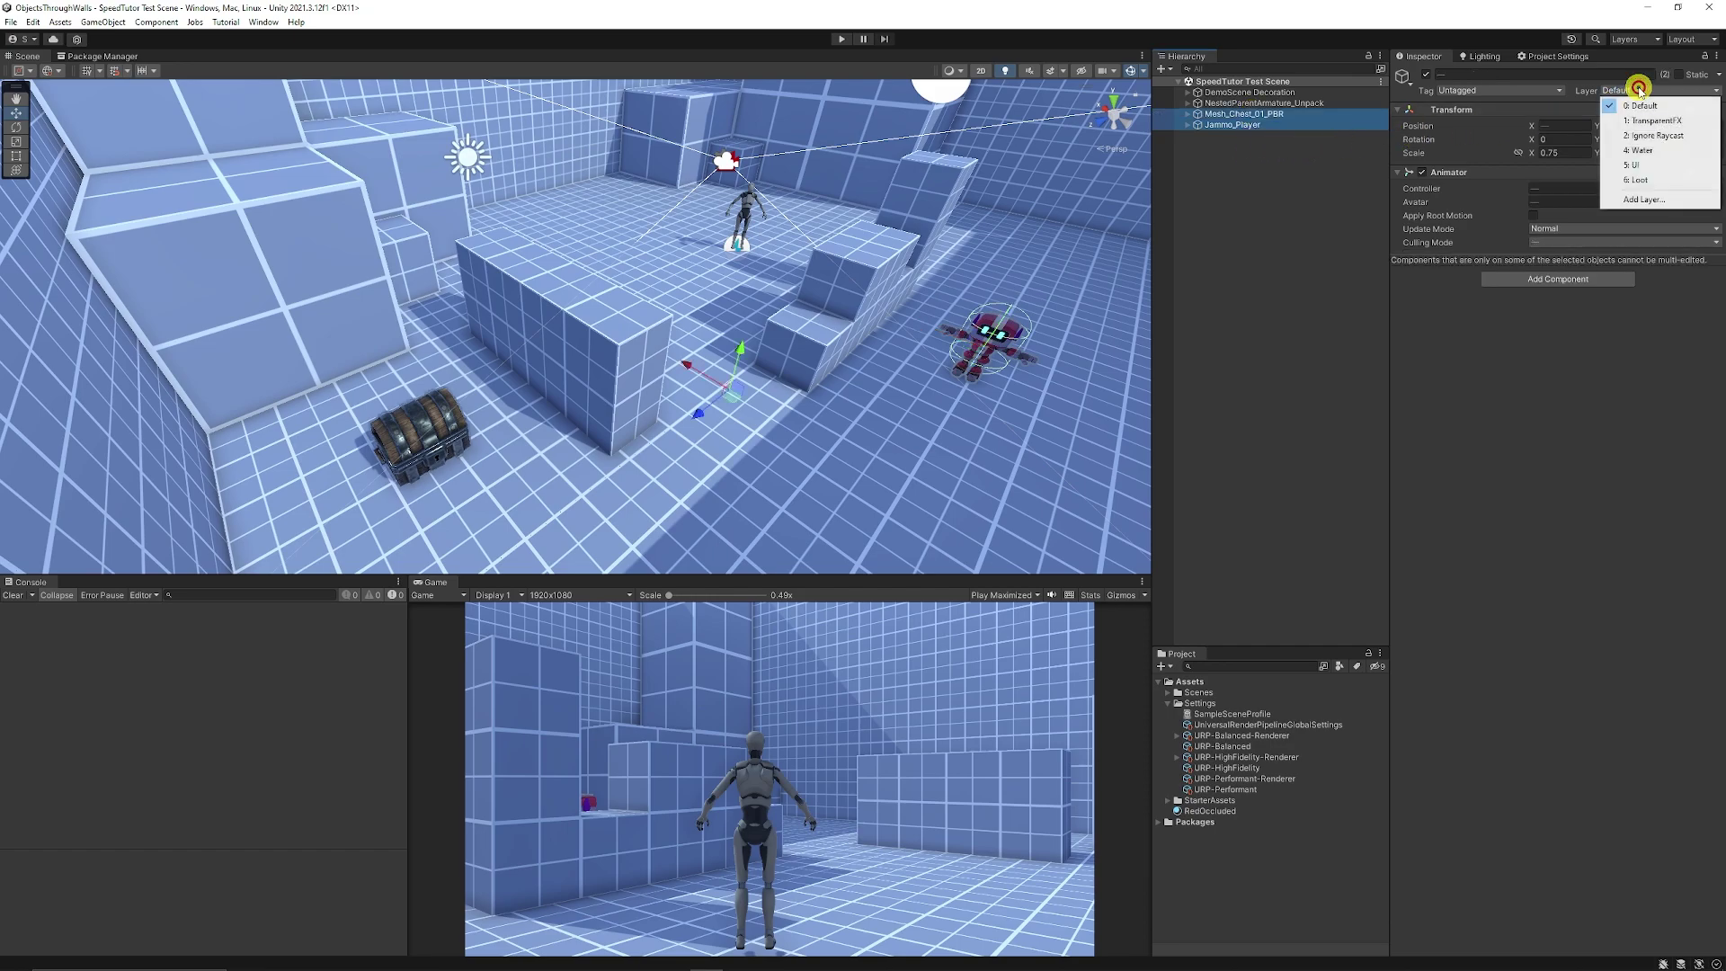
left_click(1648, 181)
left_click(828, 530)
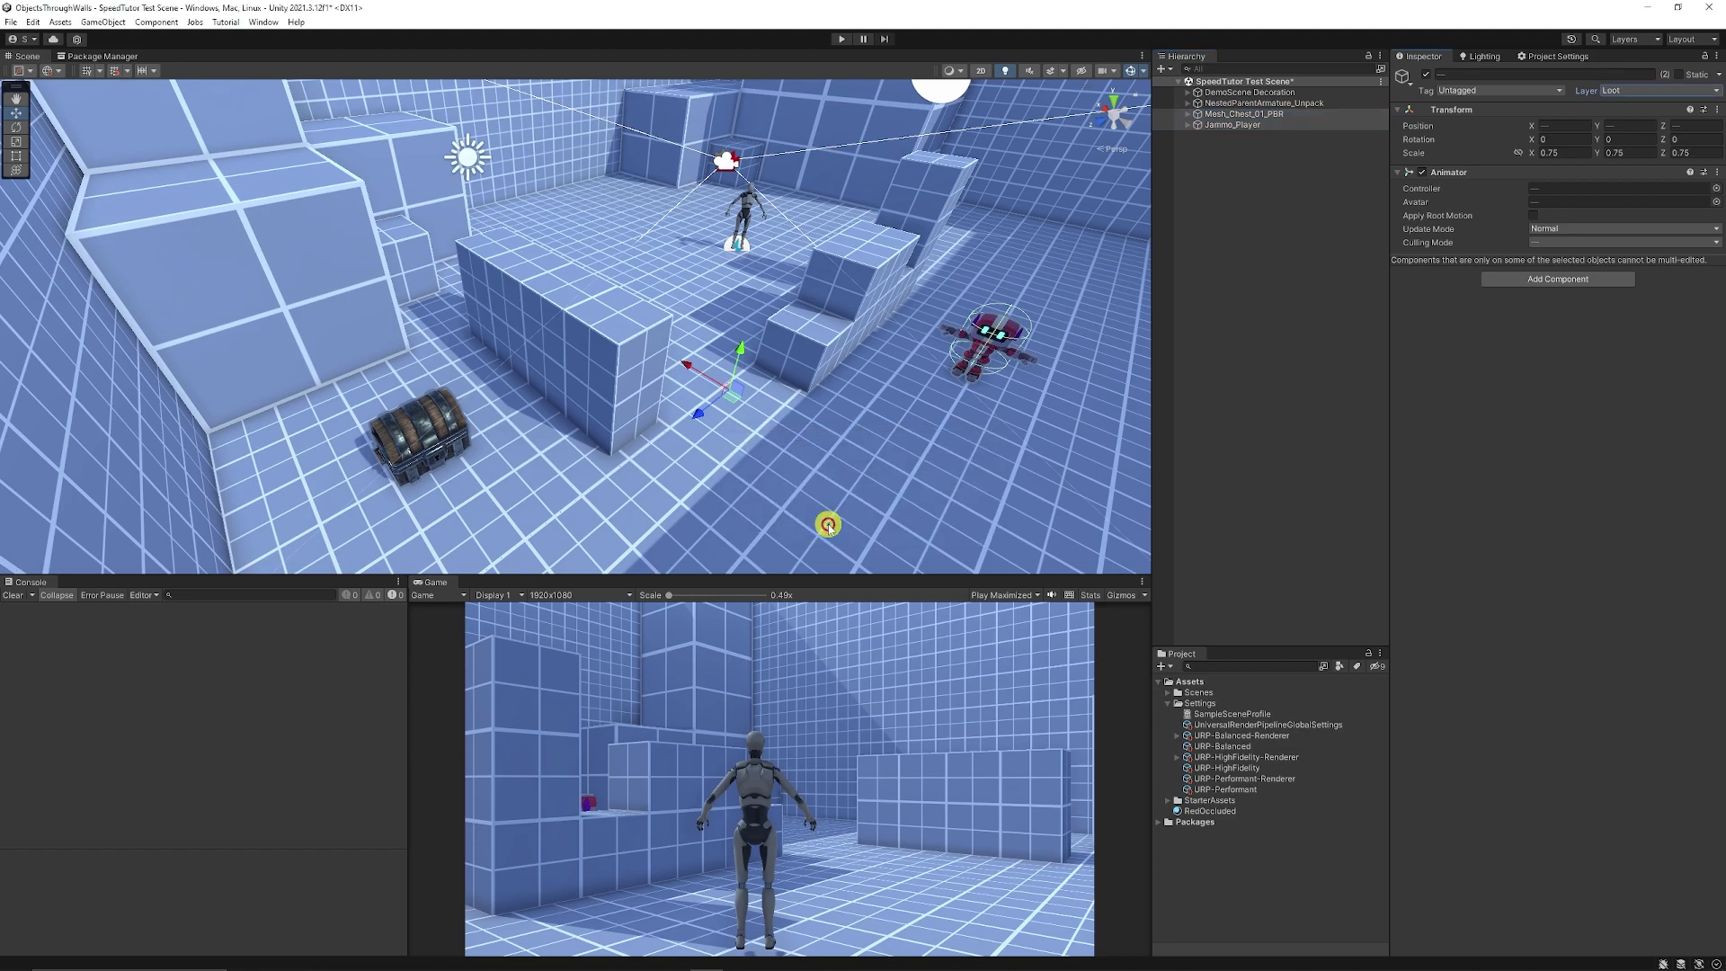
left_click(1187, 124)
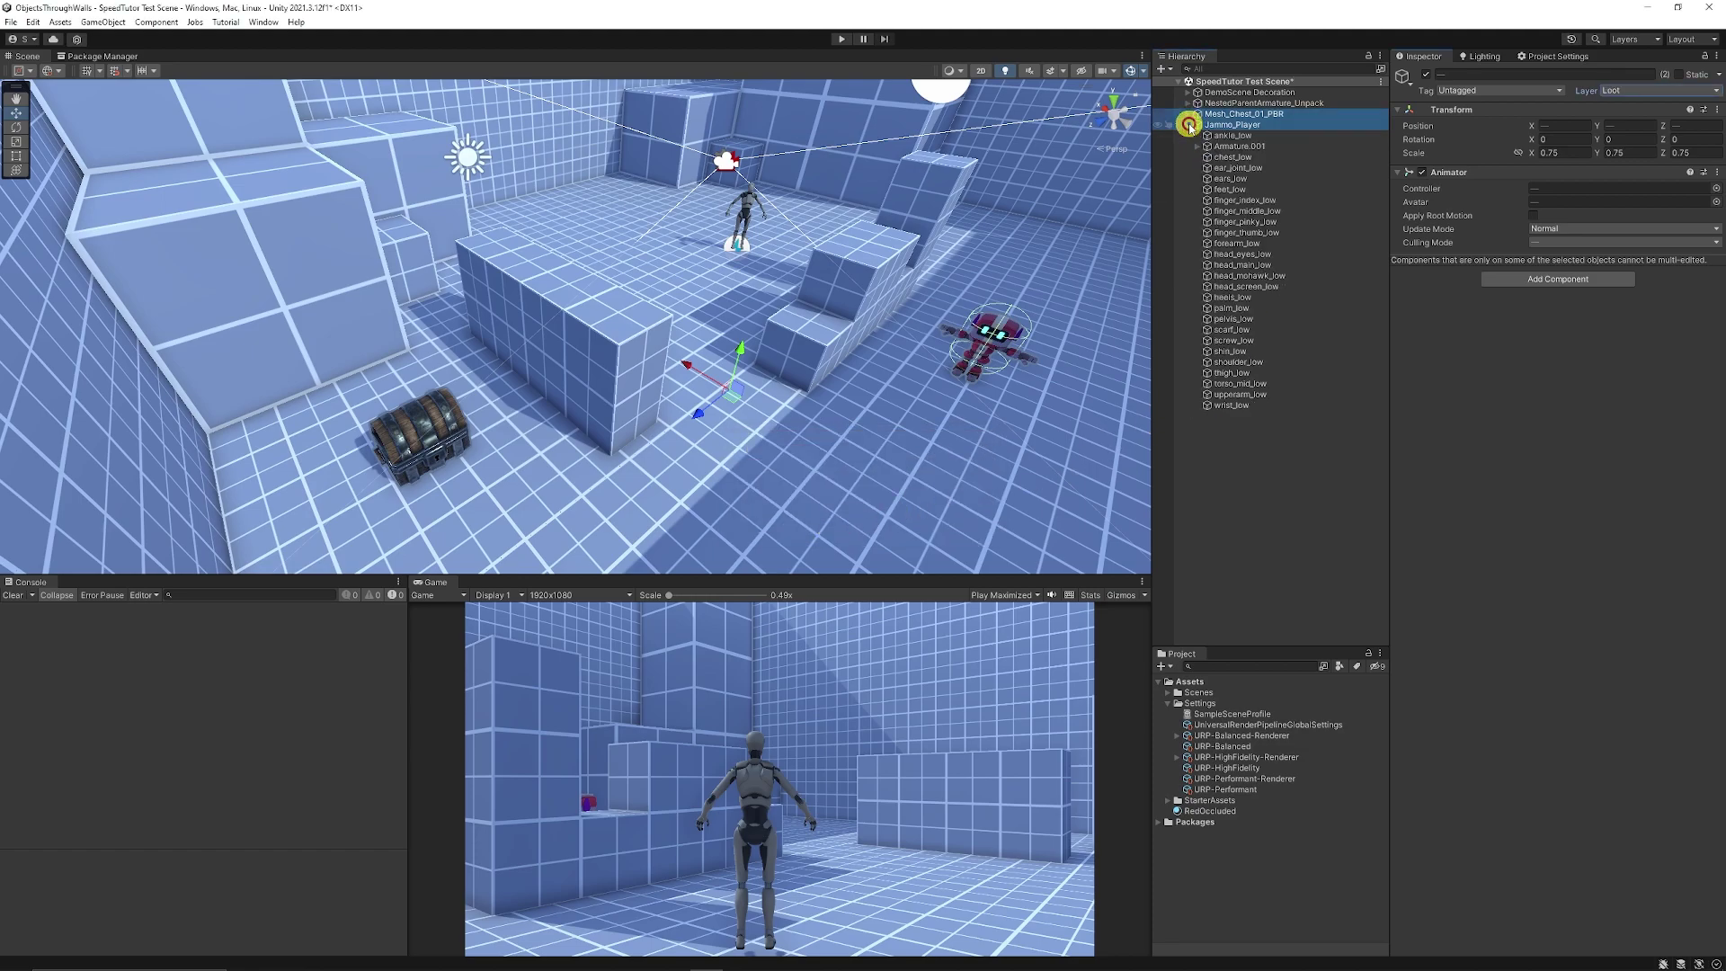
left_click(1187, 124)
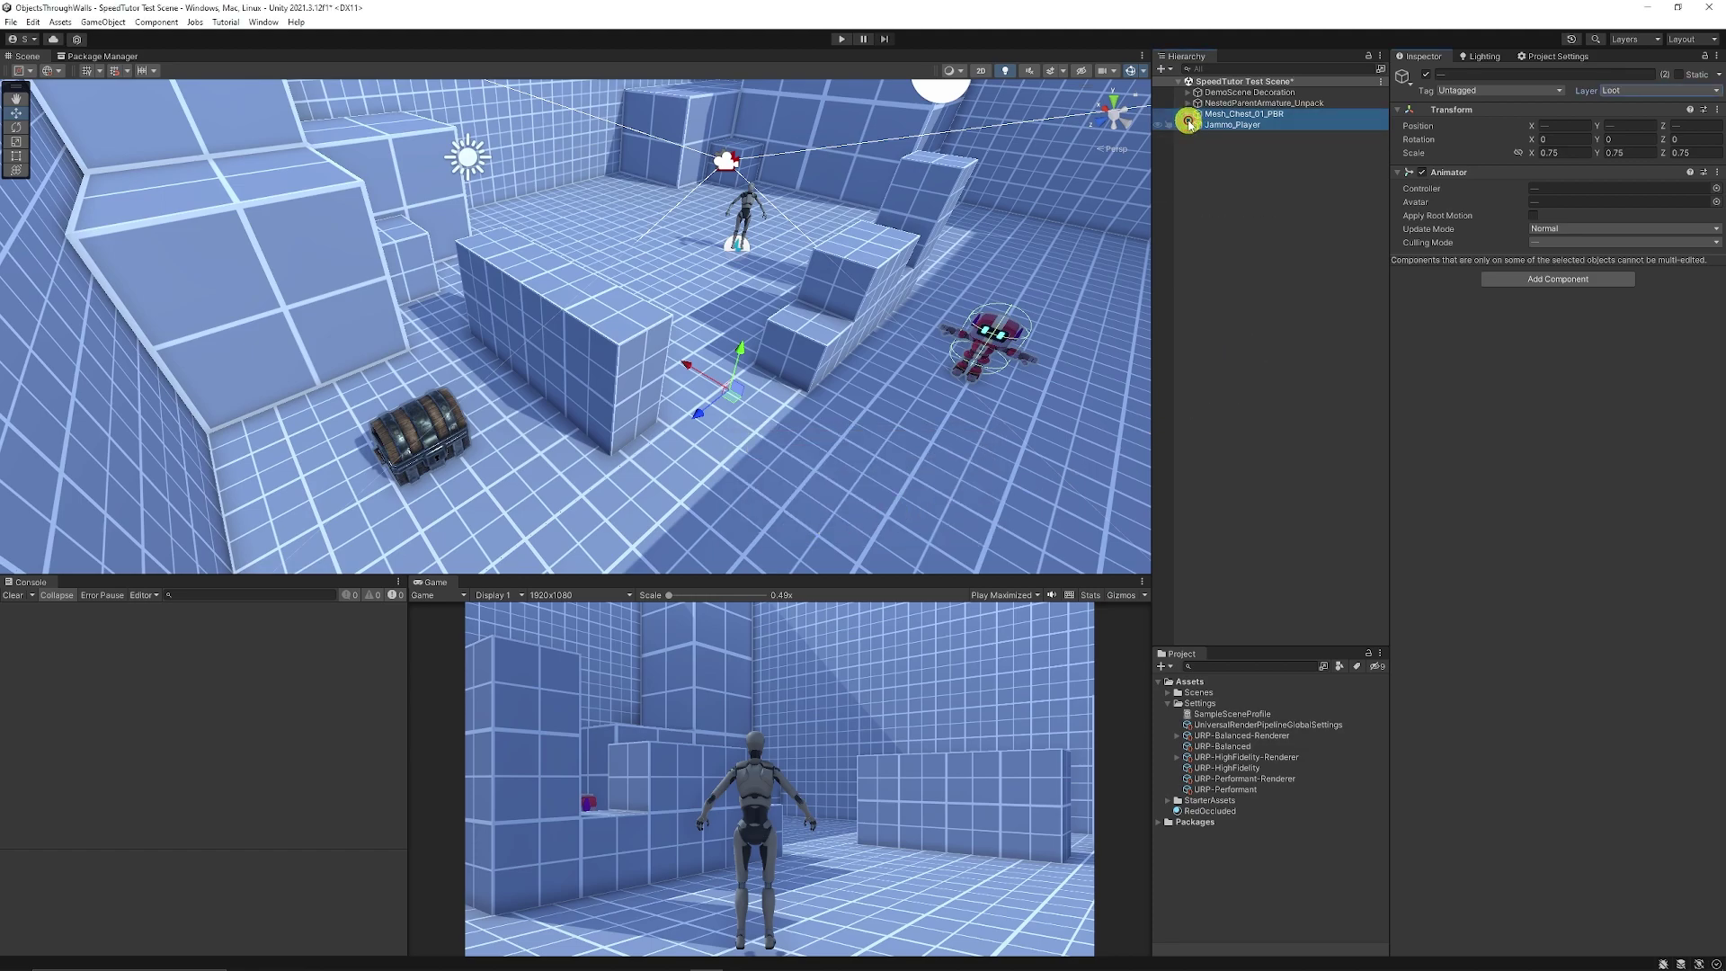
left_click(1268, 284)
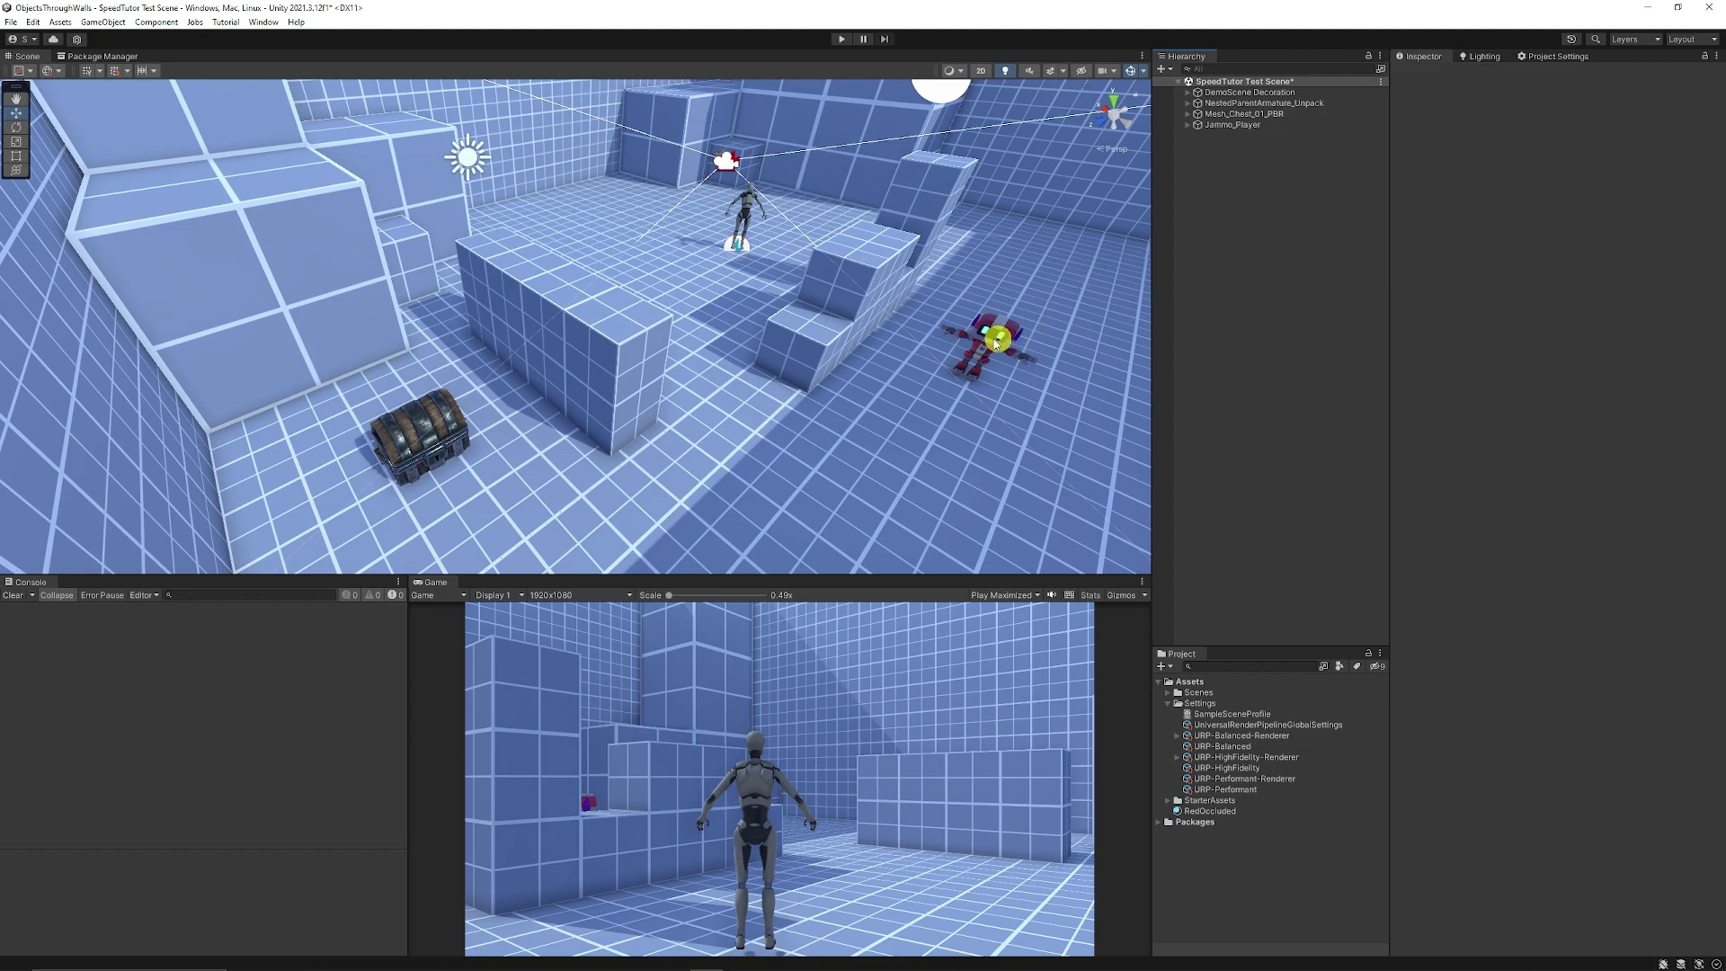
left_click(1210, 811)
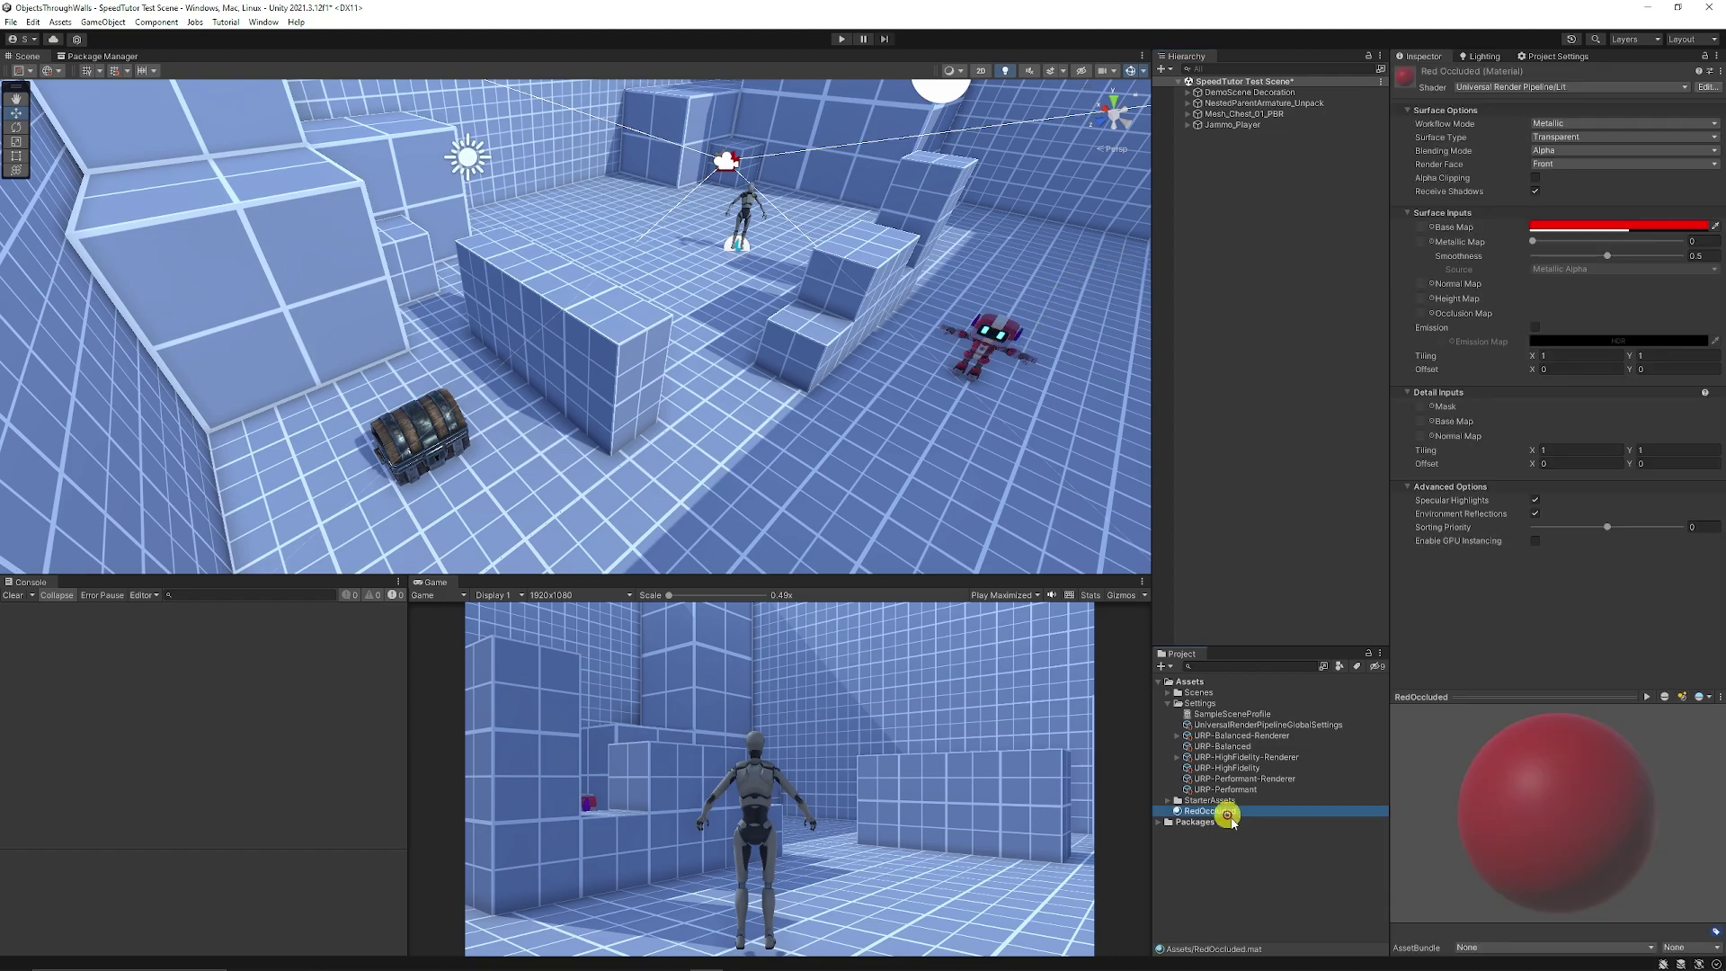
right_click(1224, 813)
mouse_move(1303, 519)
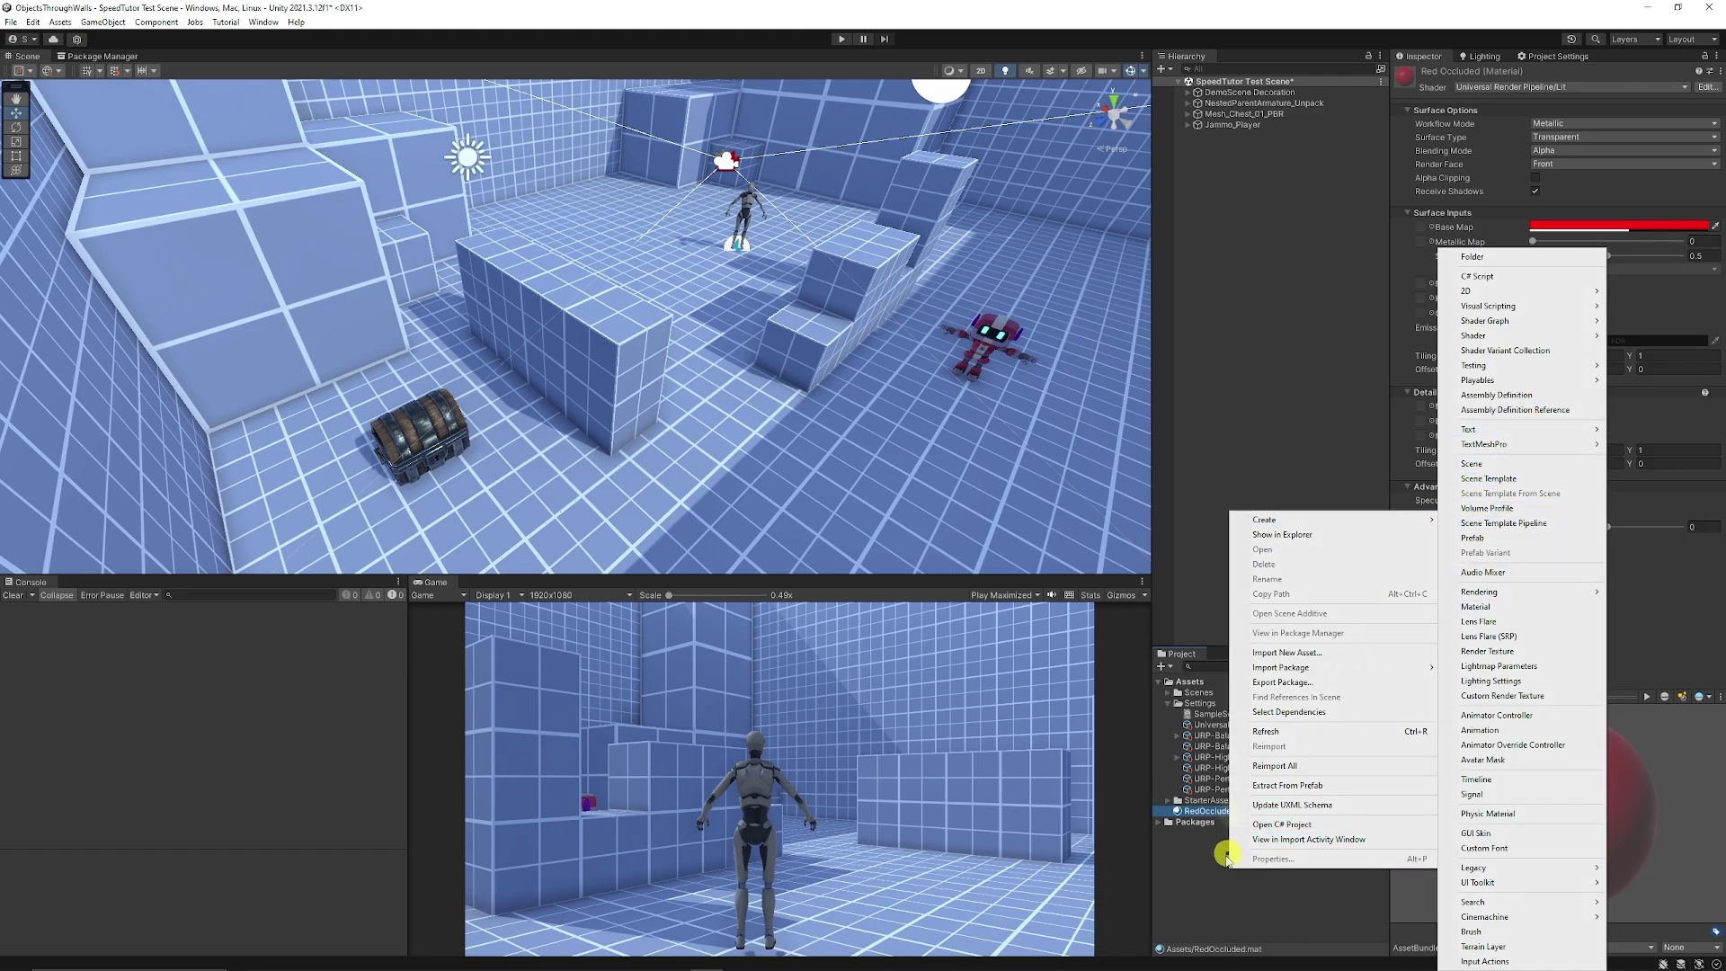
left_click(1224, 814)
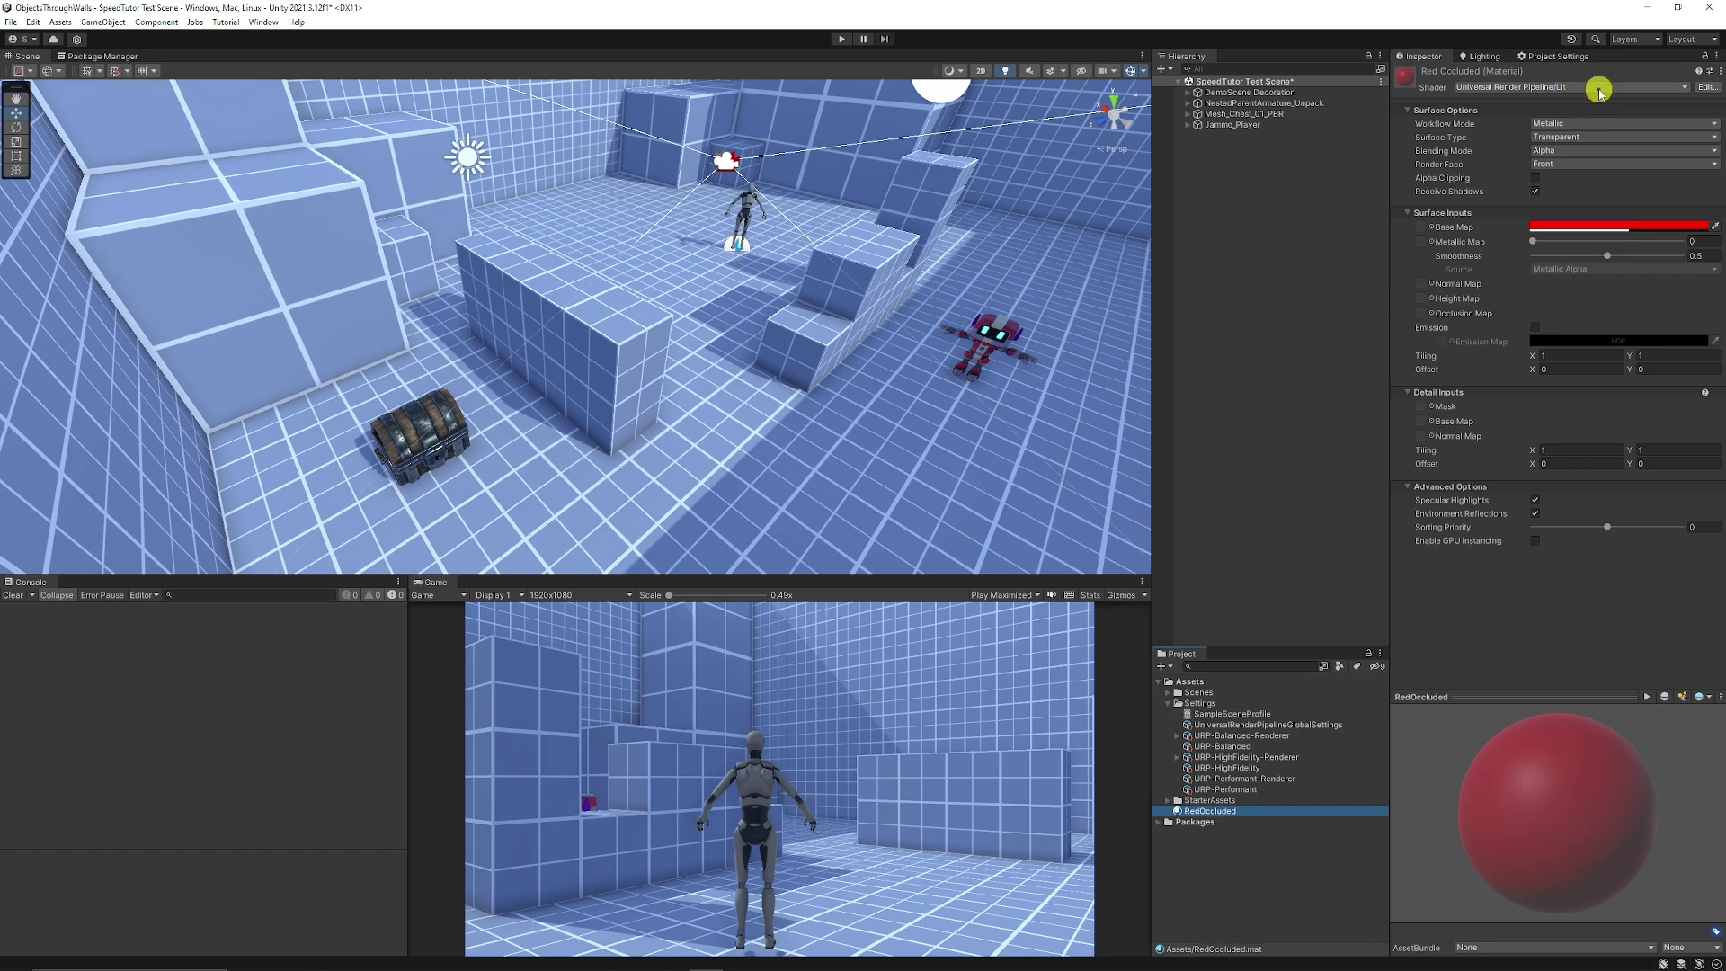
left_click(1589, 136)
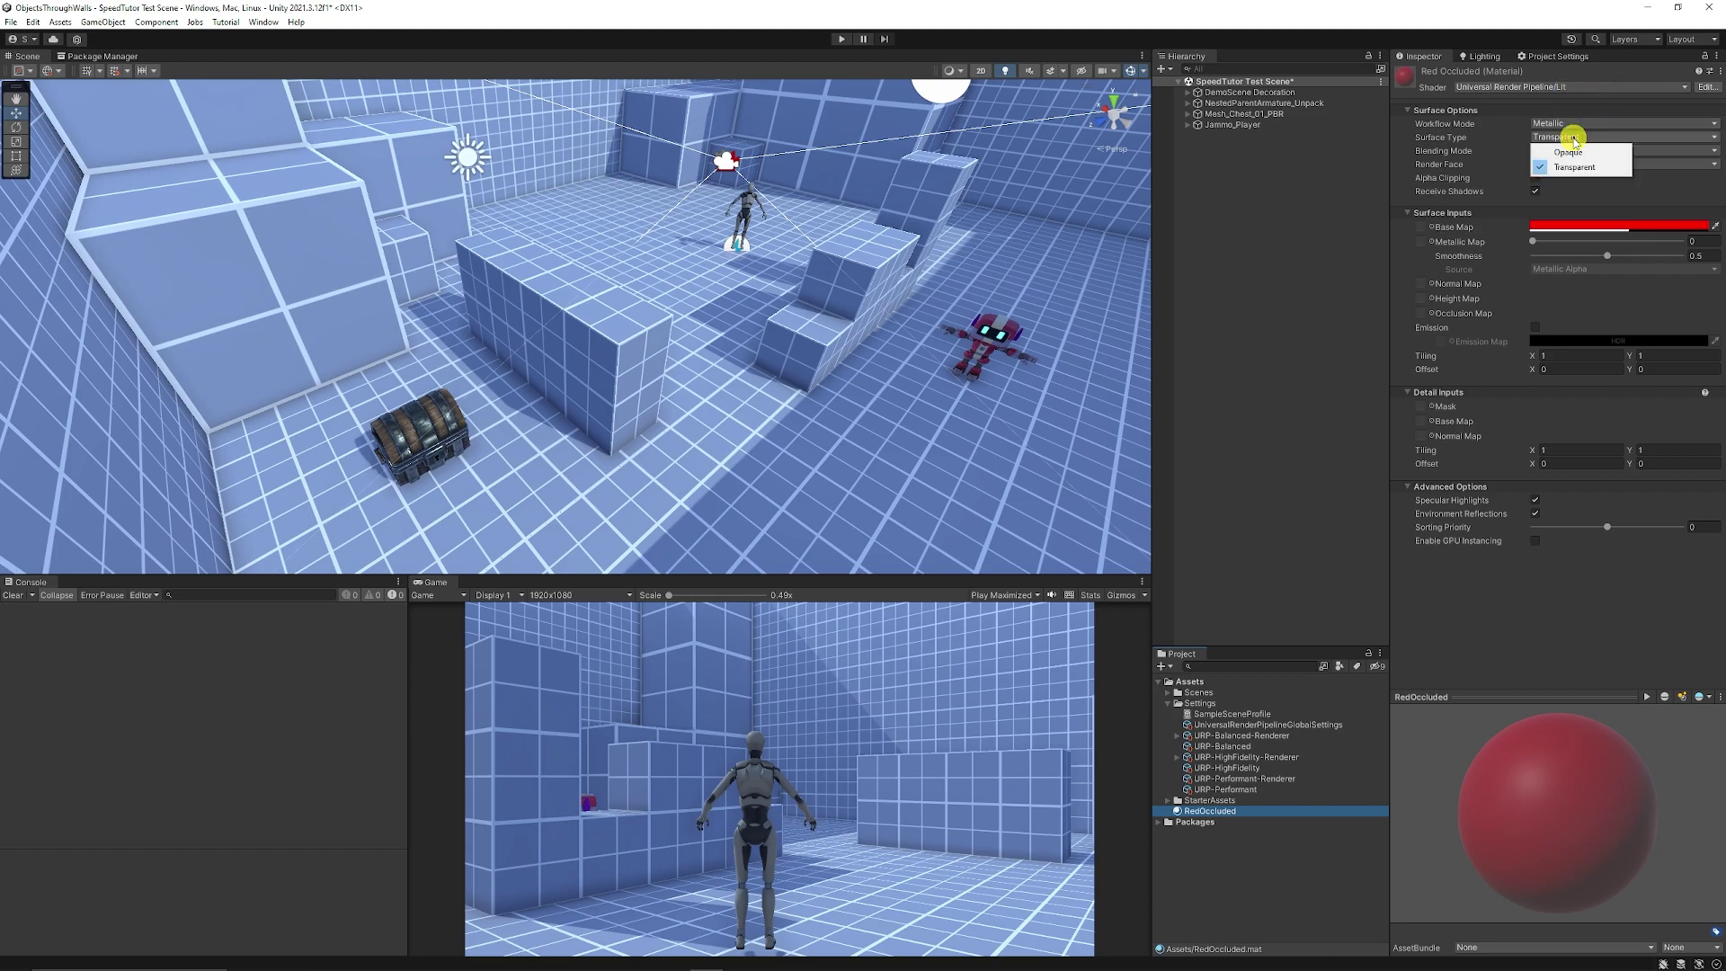
left_click(1597, 177)
left_click(1628, 225)
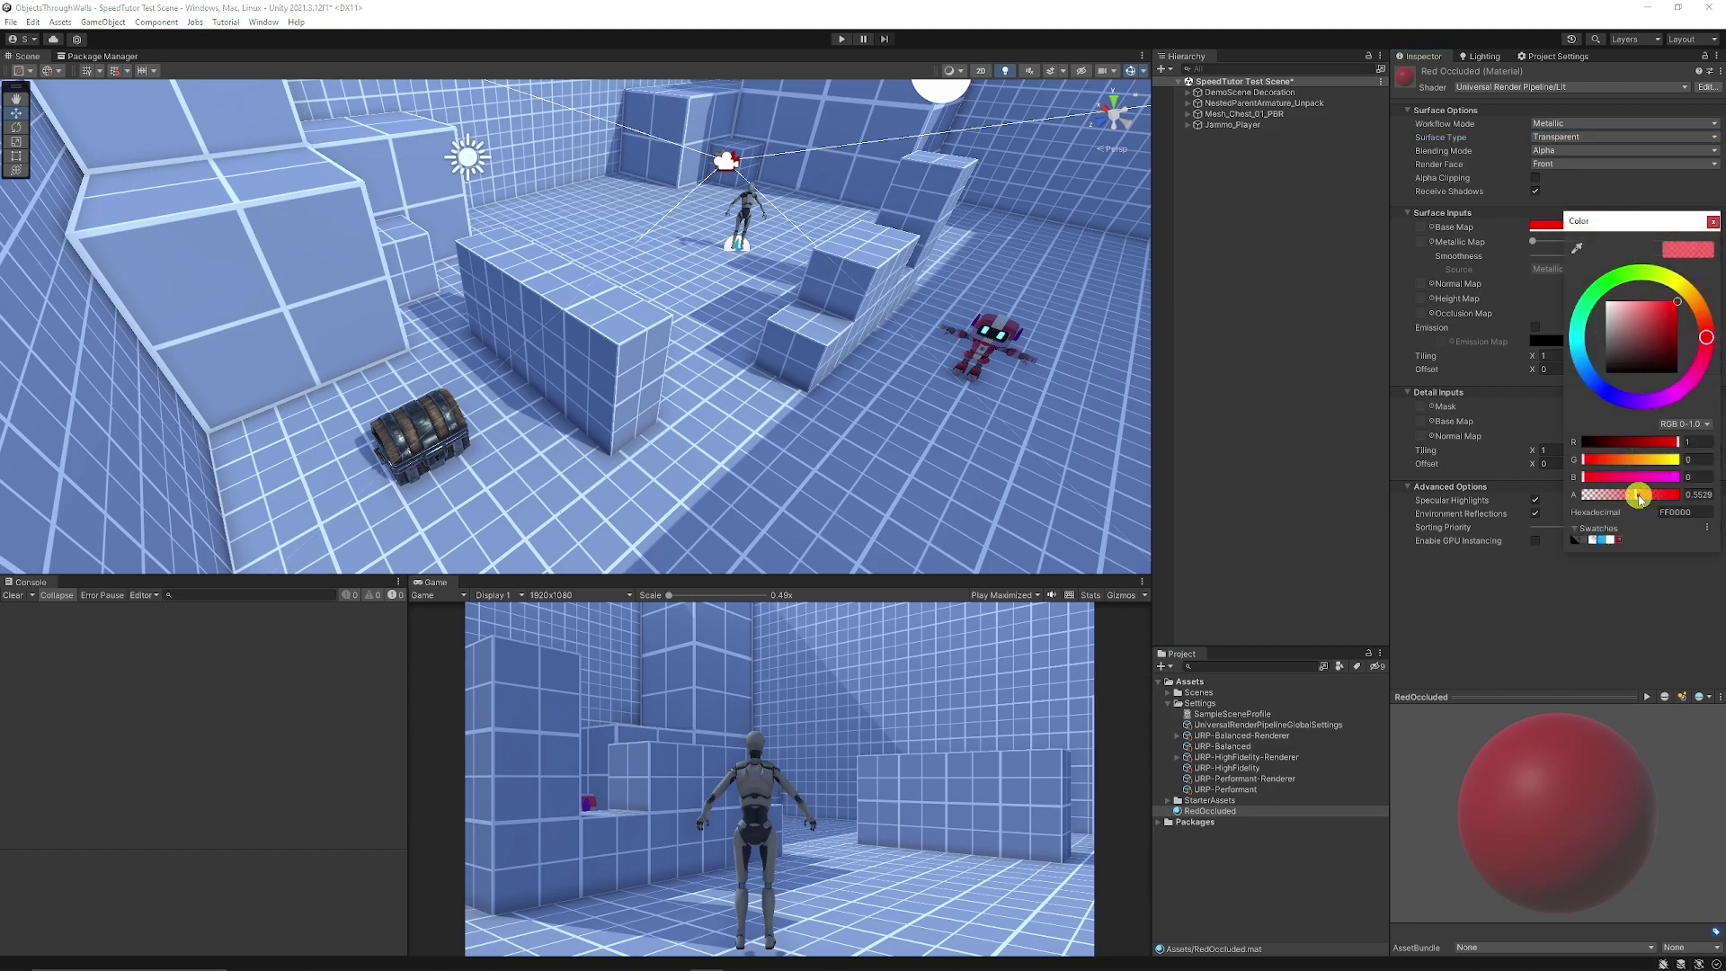
left_click(1714, 222)
left_click(1290, 336)
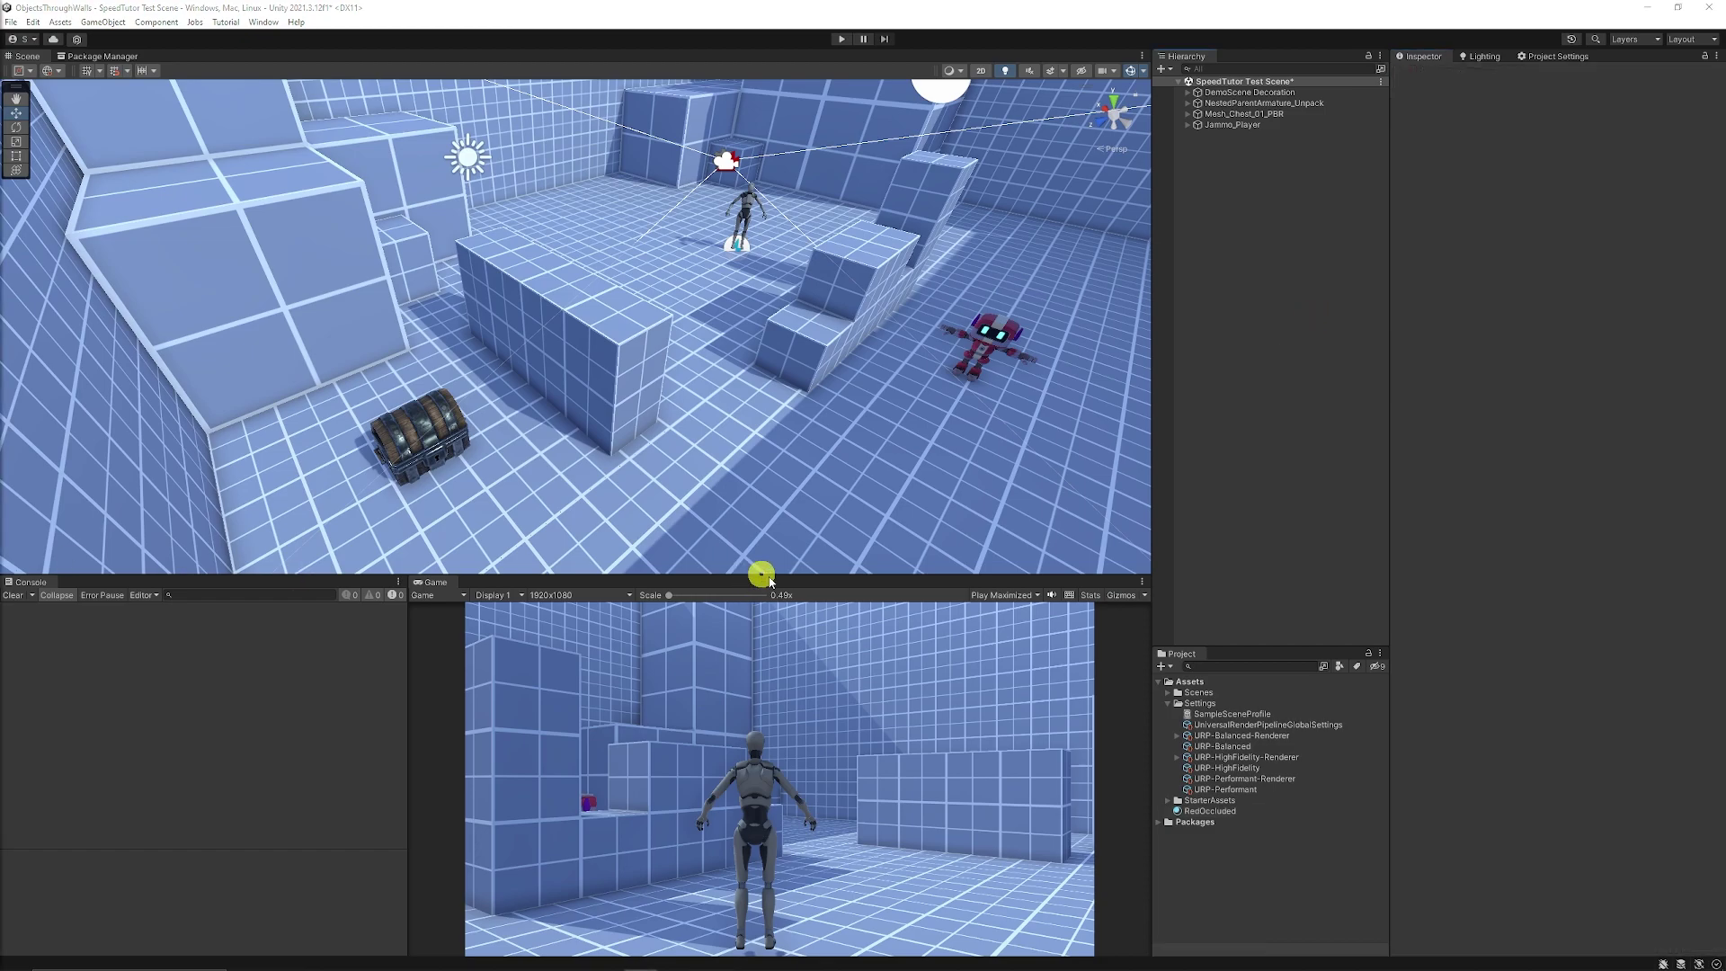
Step: Add a Render Objects (Experimental) feature to URP-HighFidelity-Renderer and name it 'Occluded'
left_click(1256, 759)
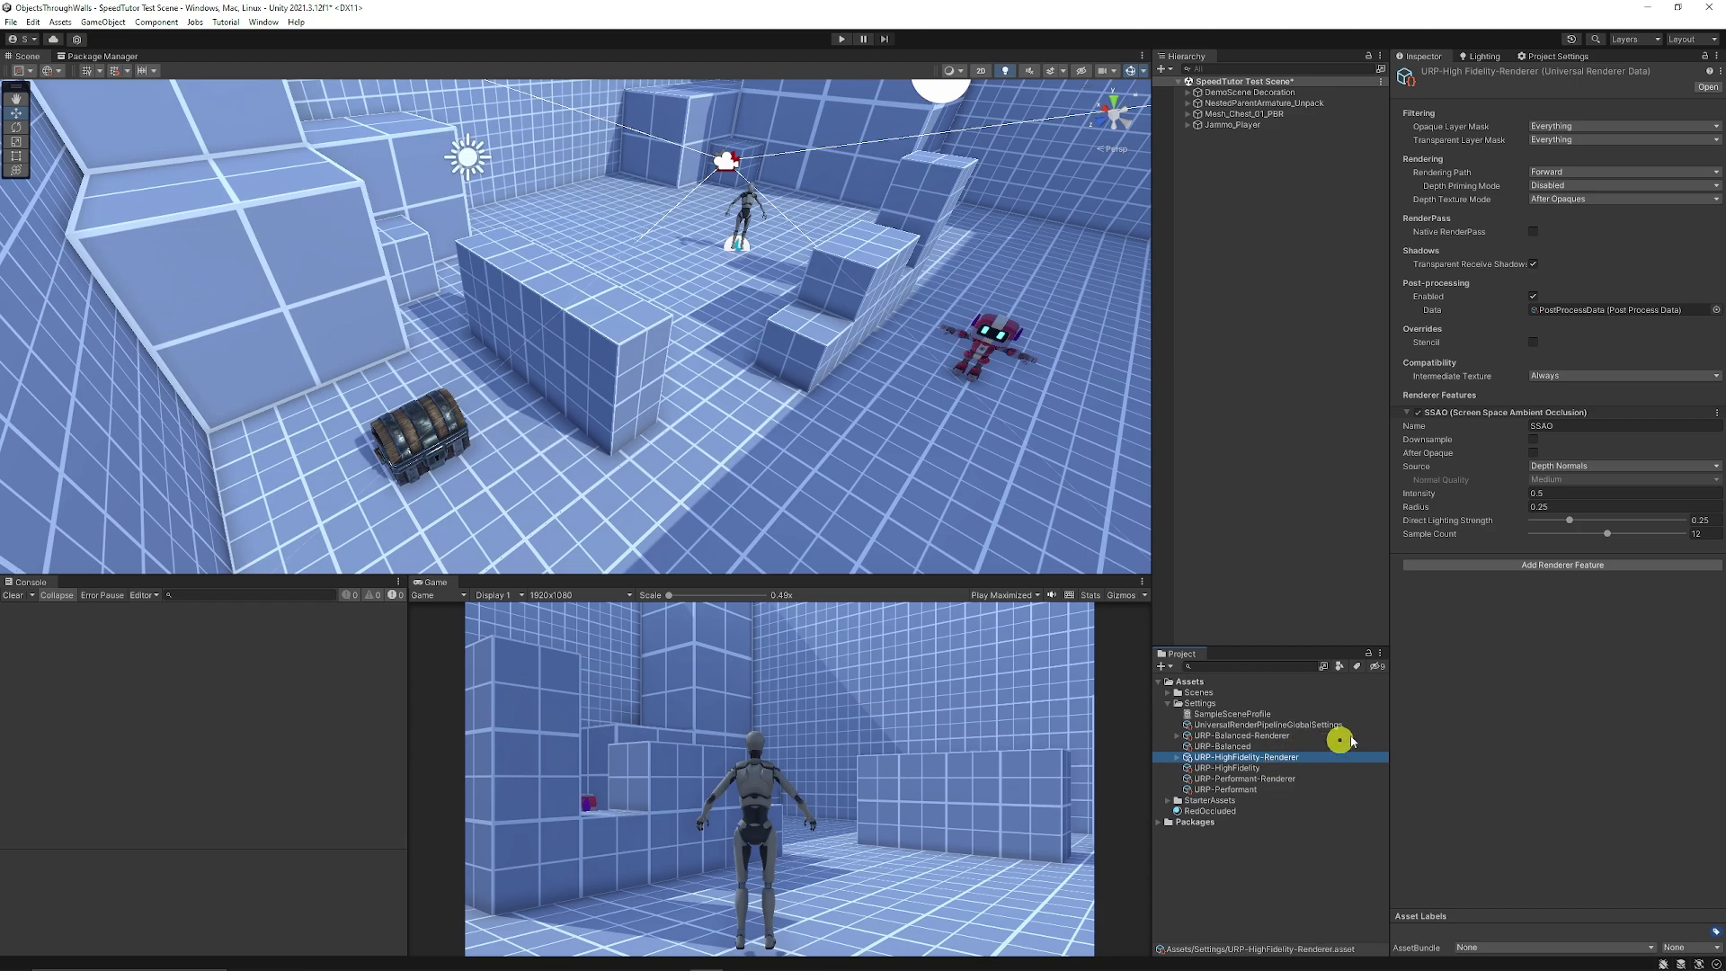
left_click(1552, 568)
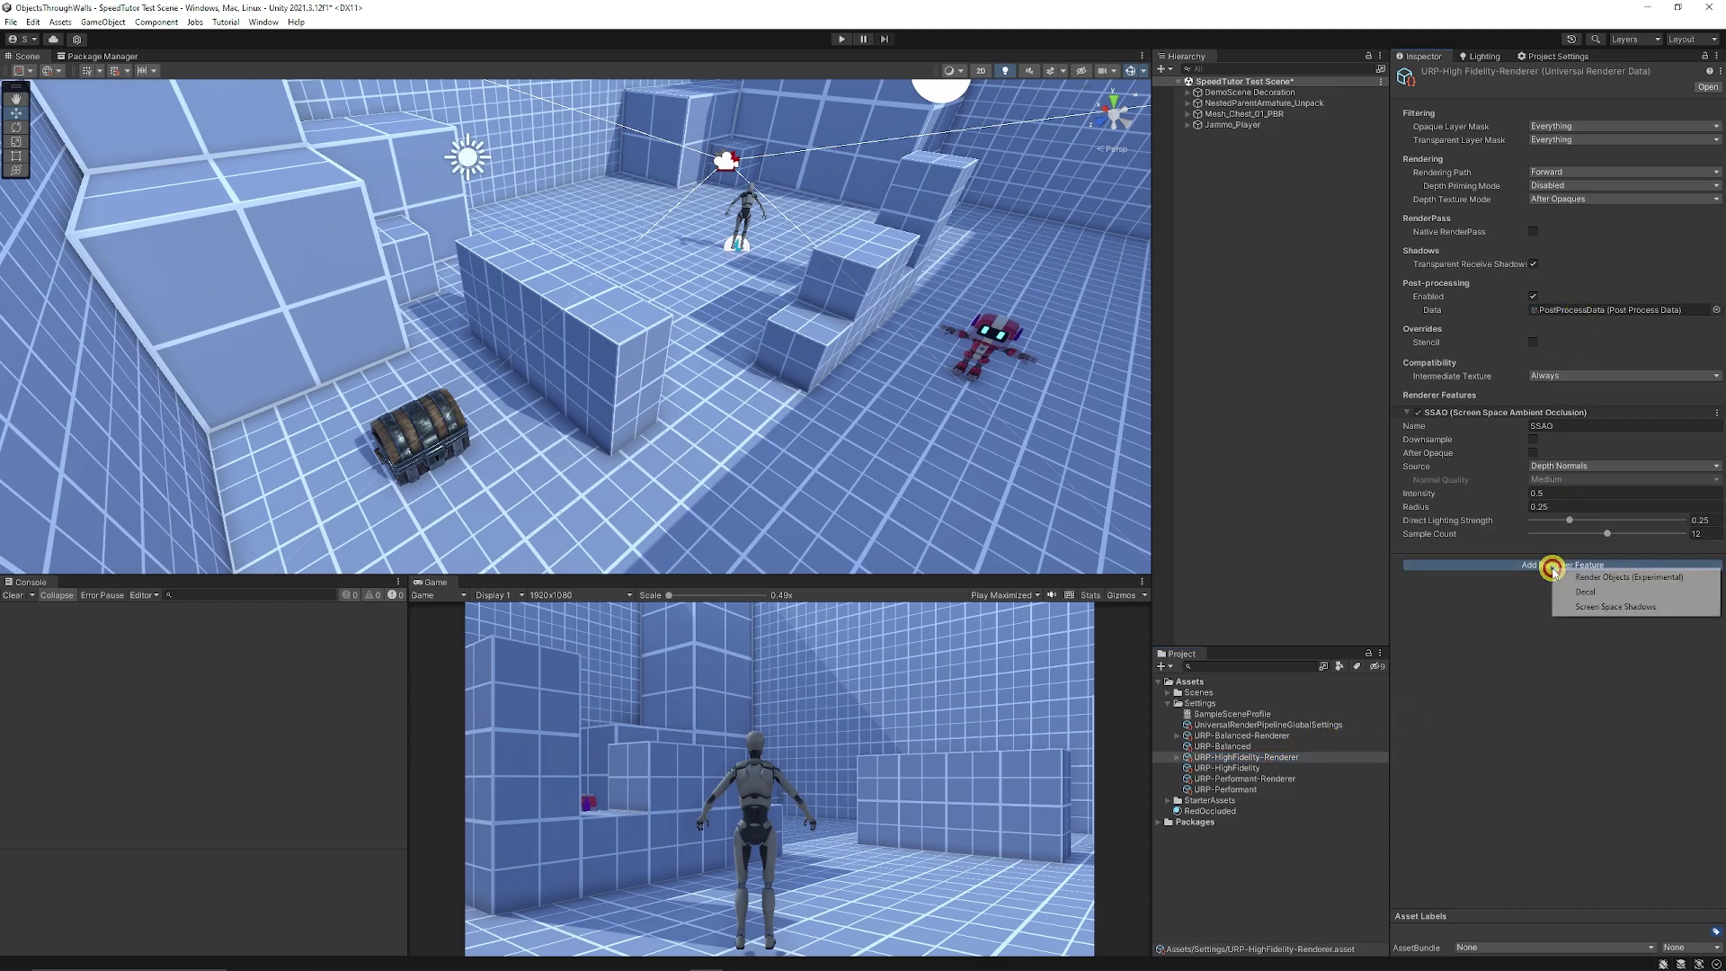
left_click(1632, 580)
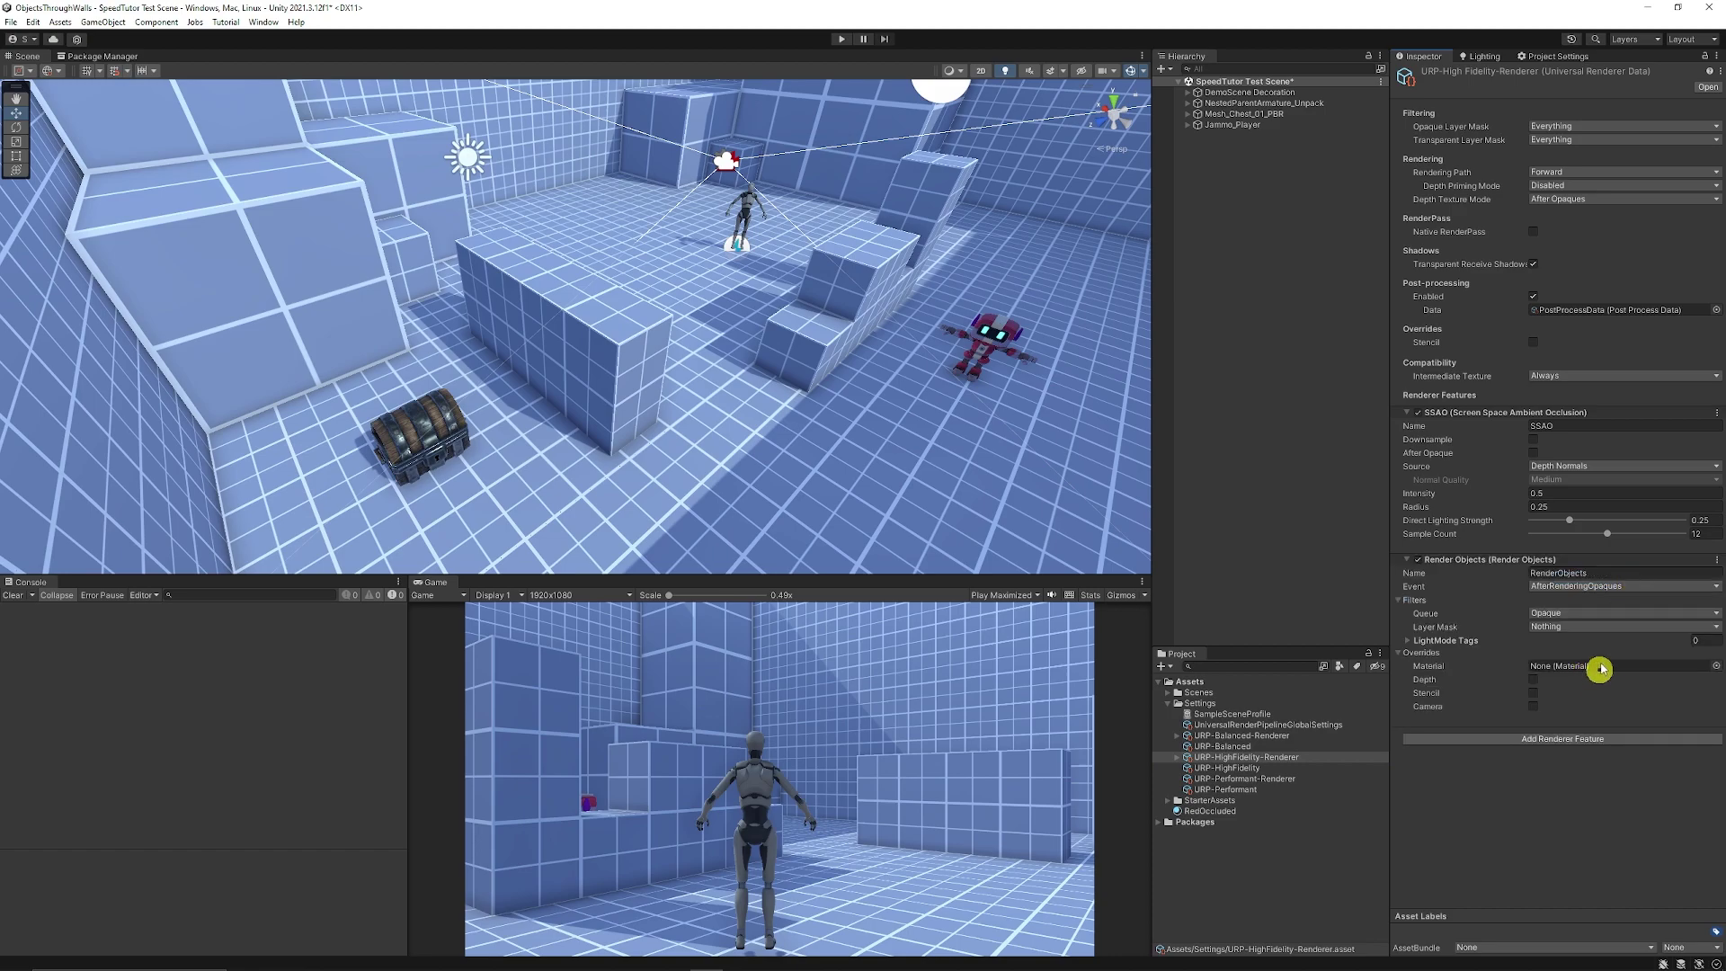
left_click(1606, 573)
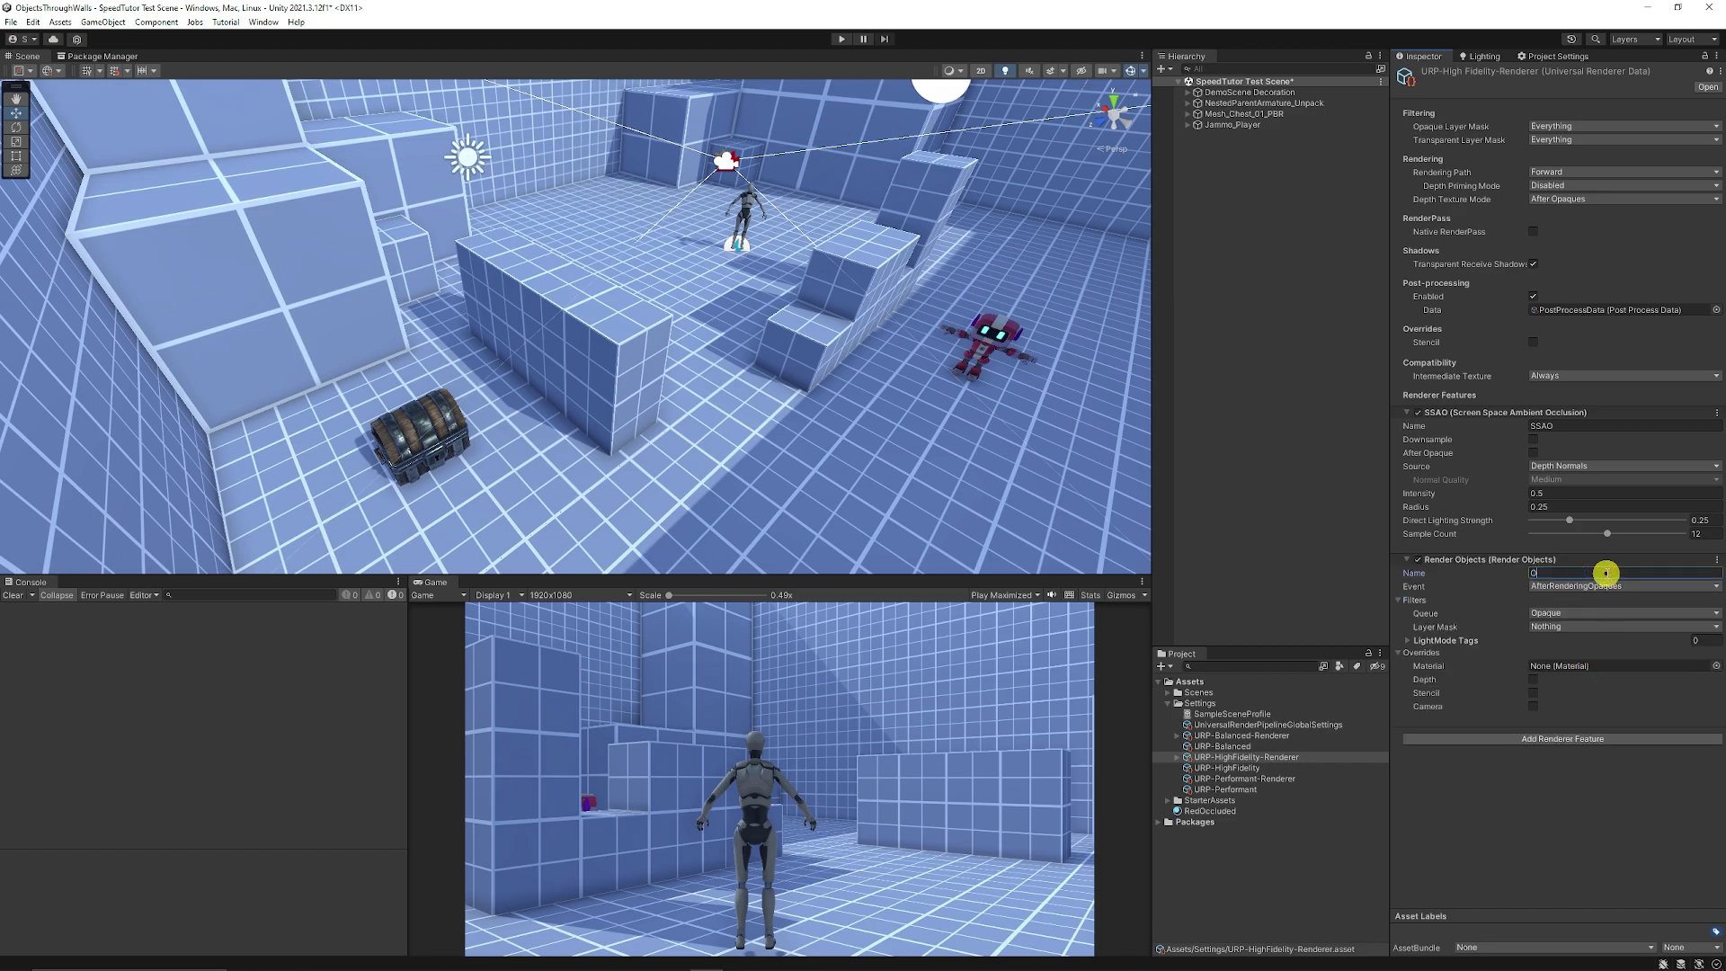
type("Occluded")
left_click(1435, 807)
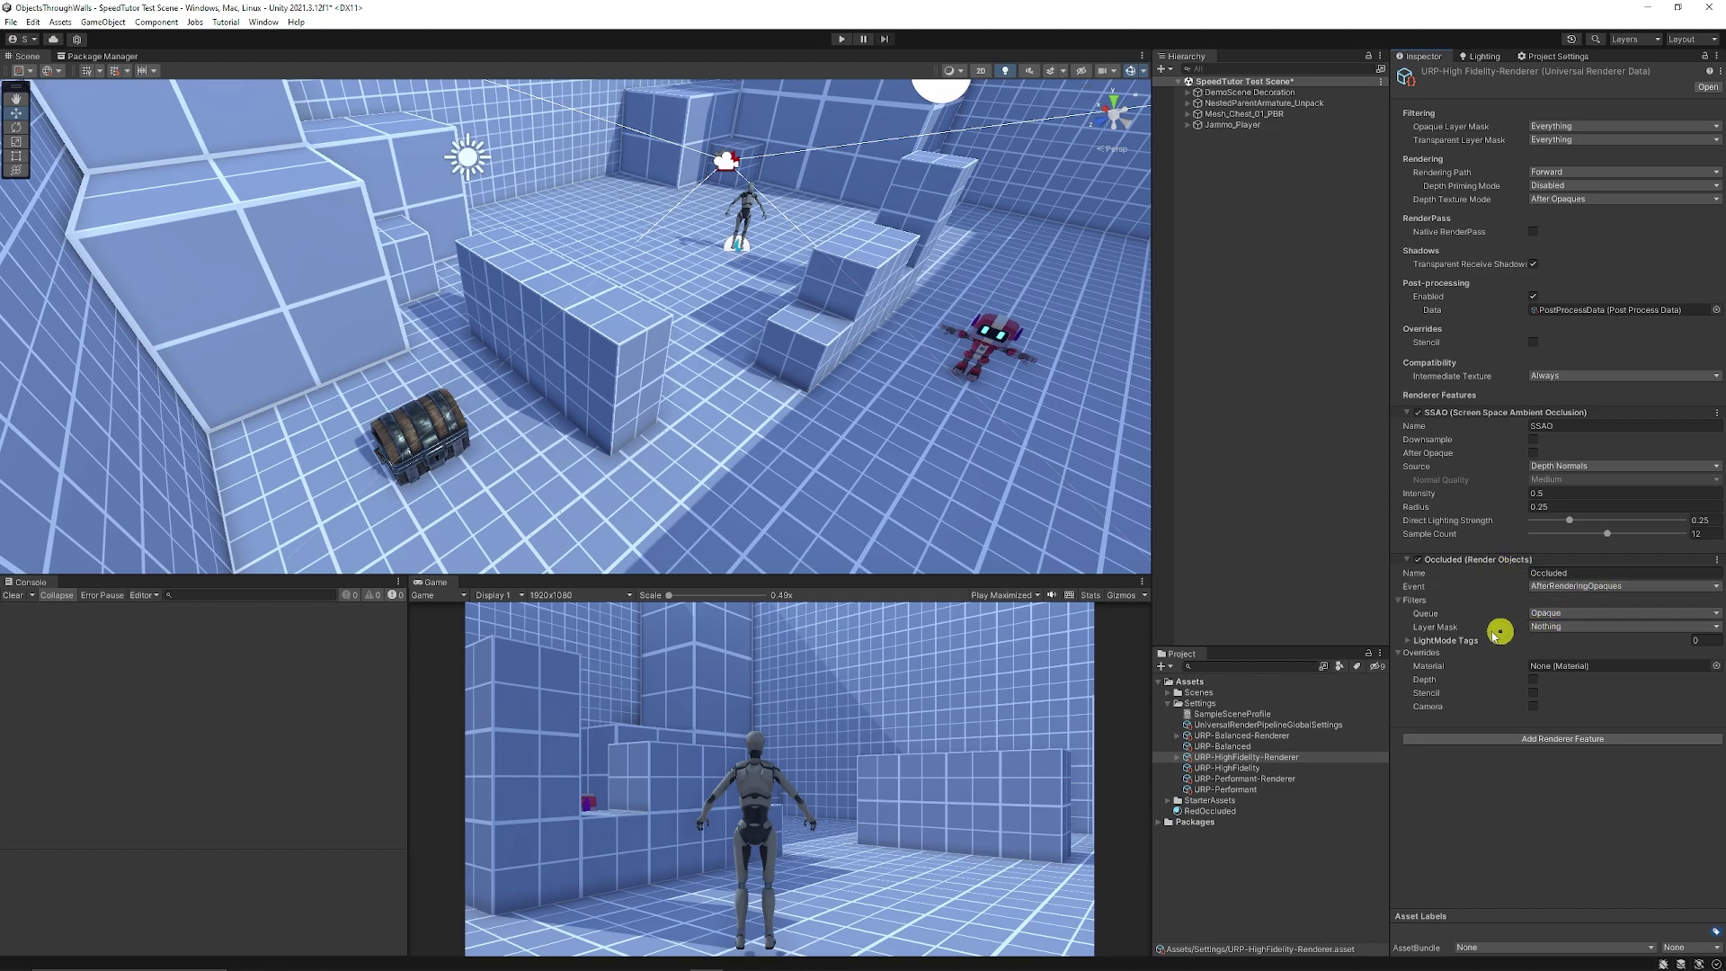
Step: Set the Occluded feature's Layer Mask to Loot
left_click(1540, 627)
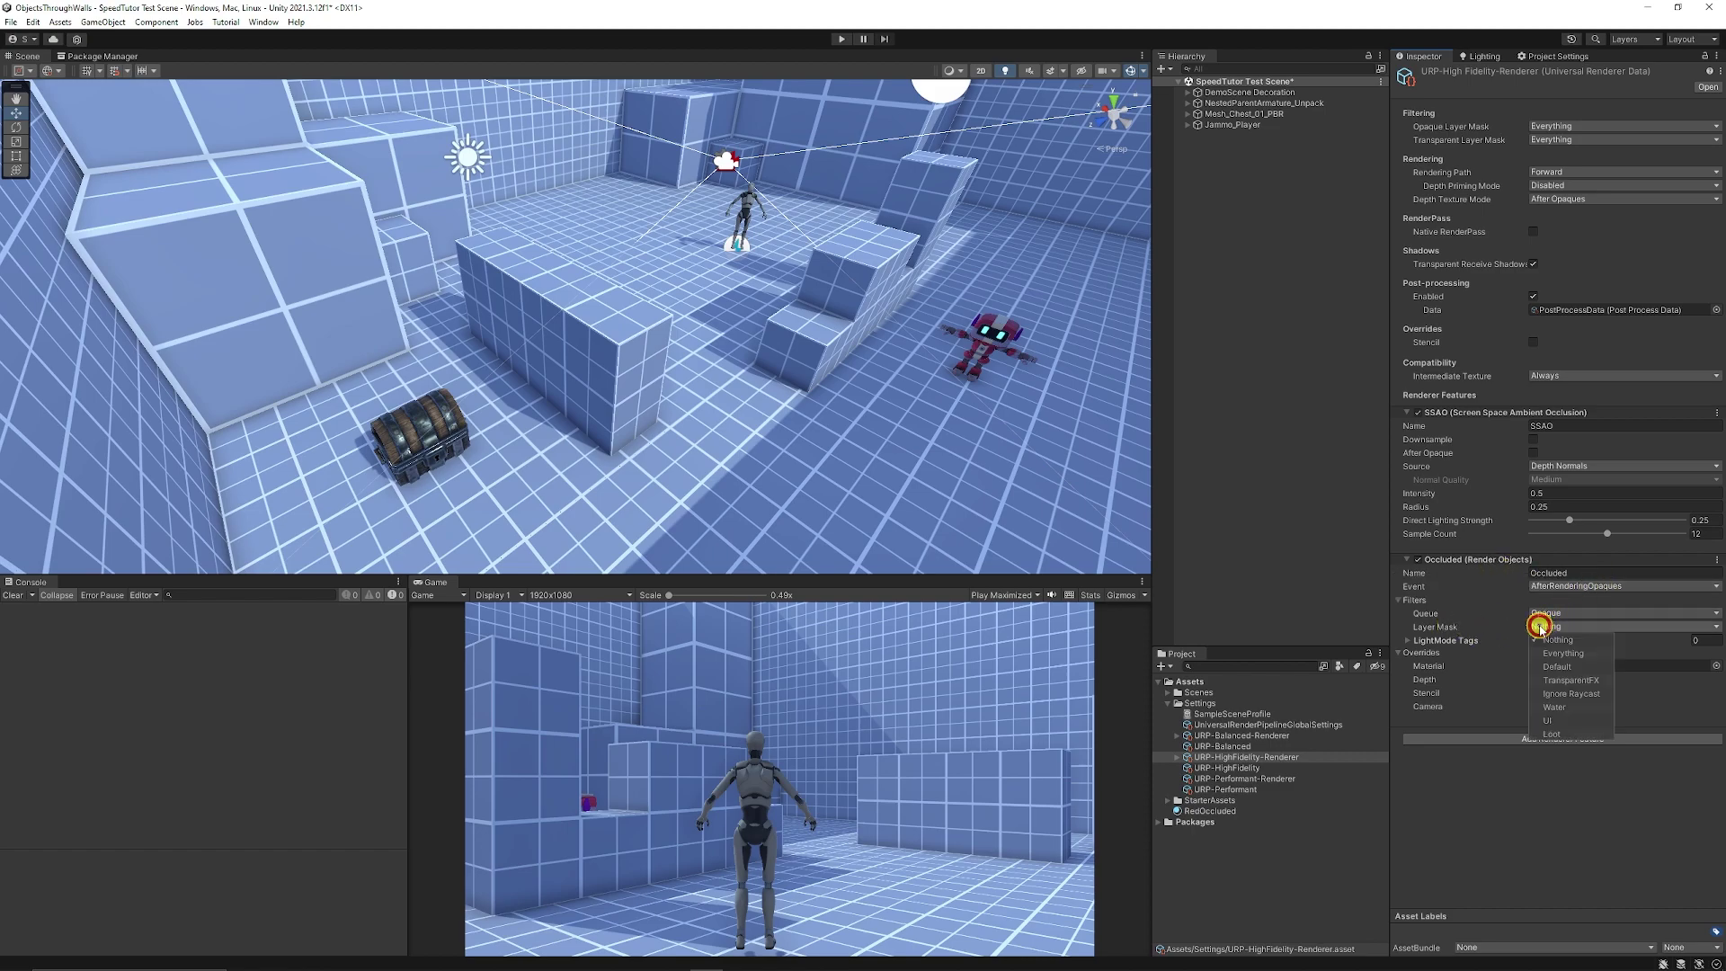
left_click(1558, 733)
left_click(1548, 797)
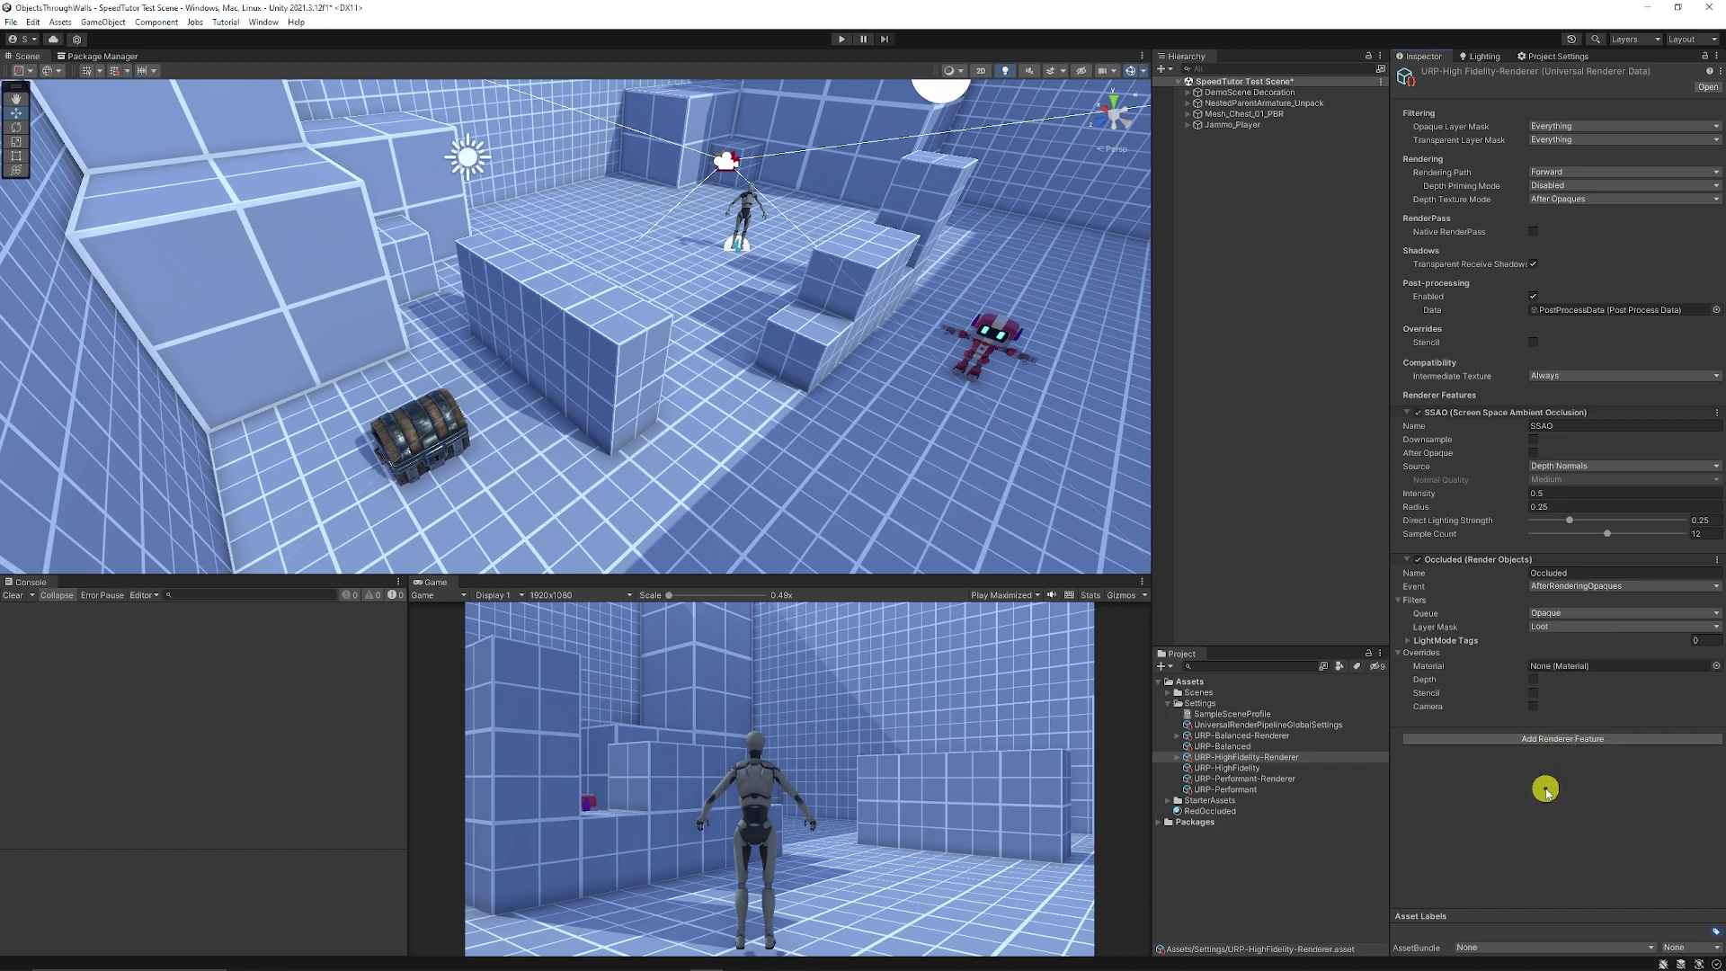
Step: Enable the depth override with Write Depth off and Depth Test set to Greater
left_click(1419, 652)
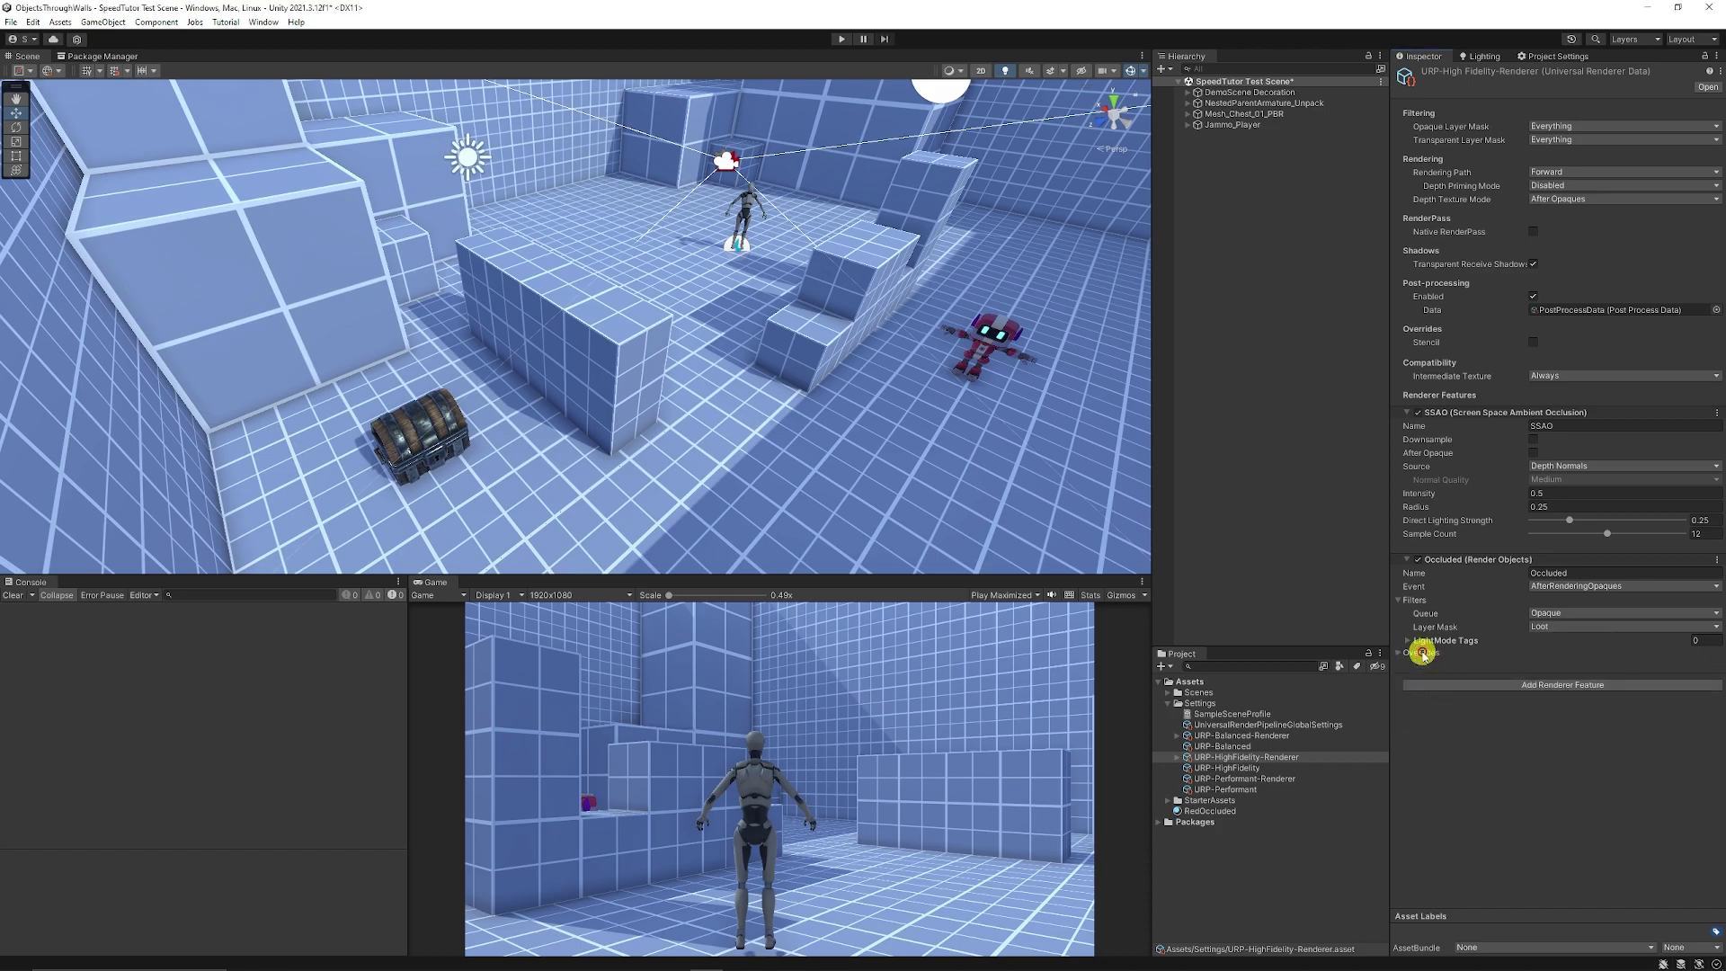
left_click(1422, 653)
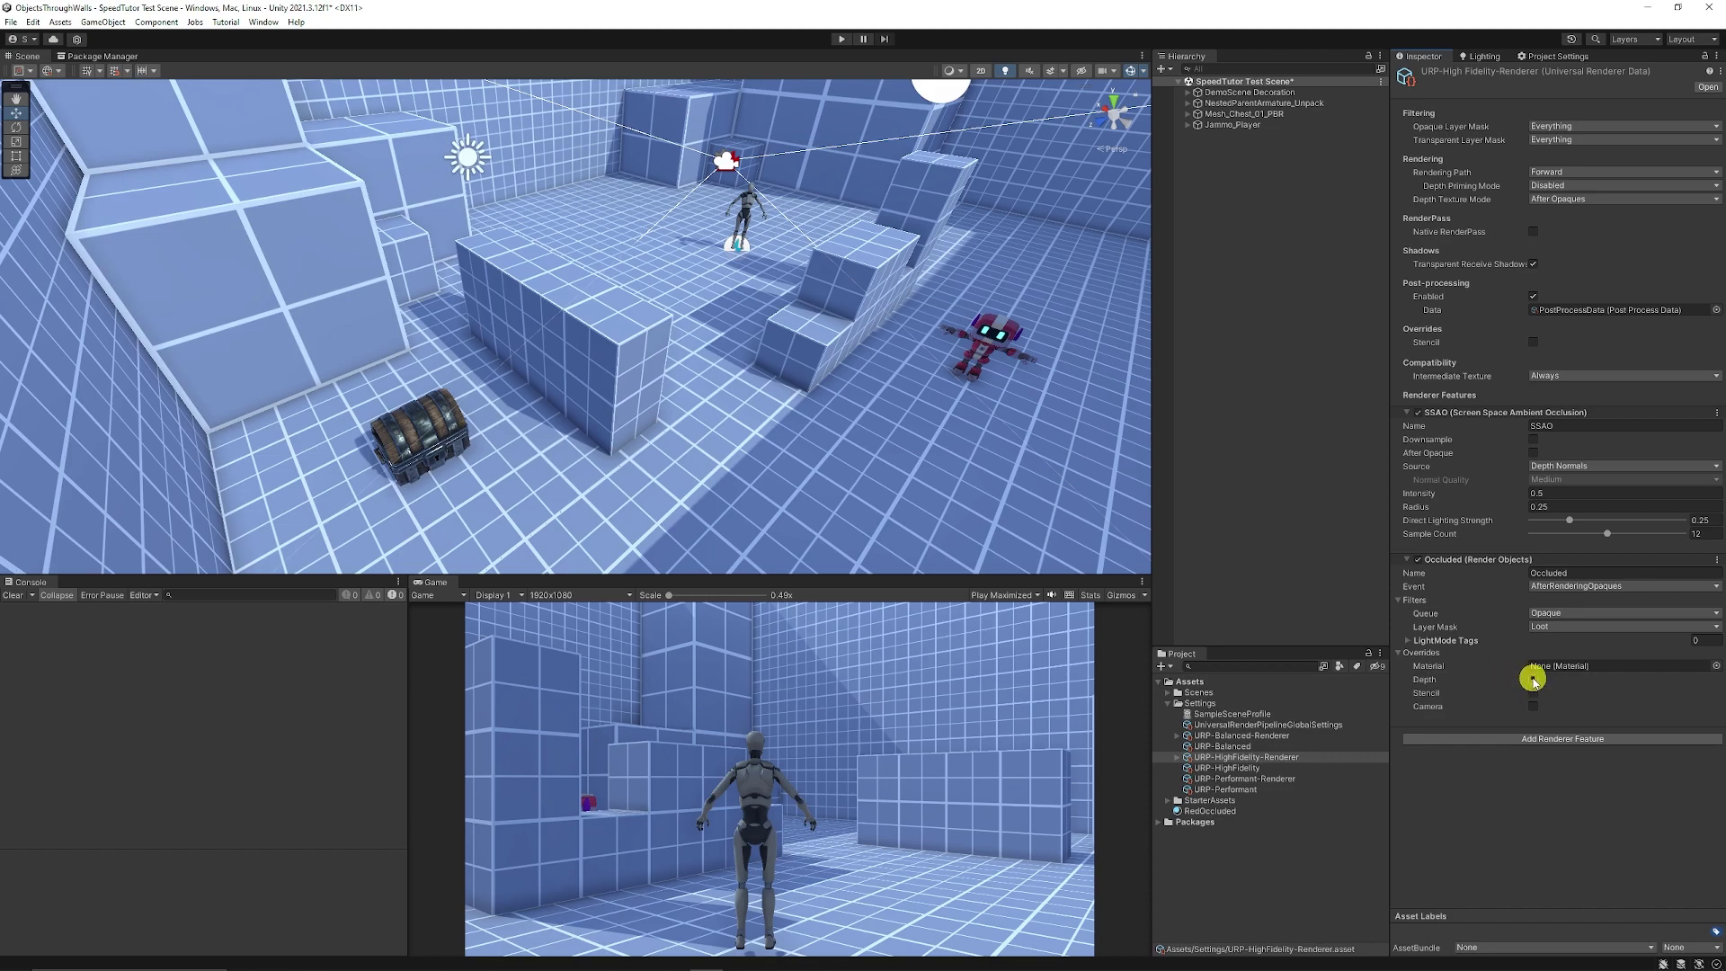
left_click(1428, 681)
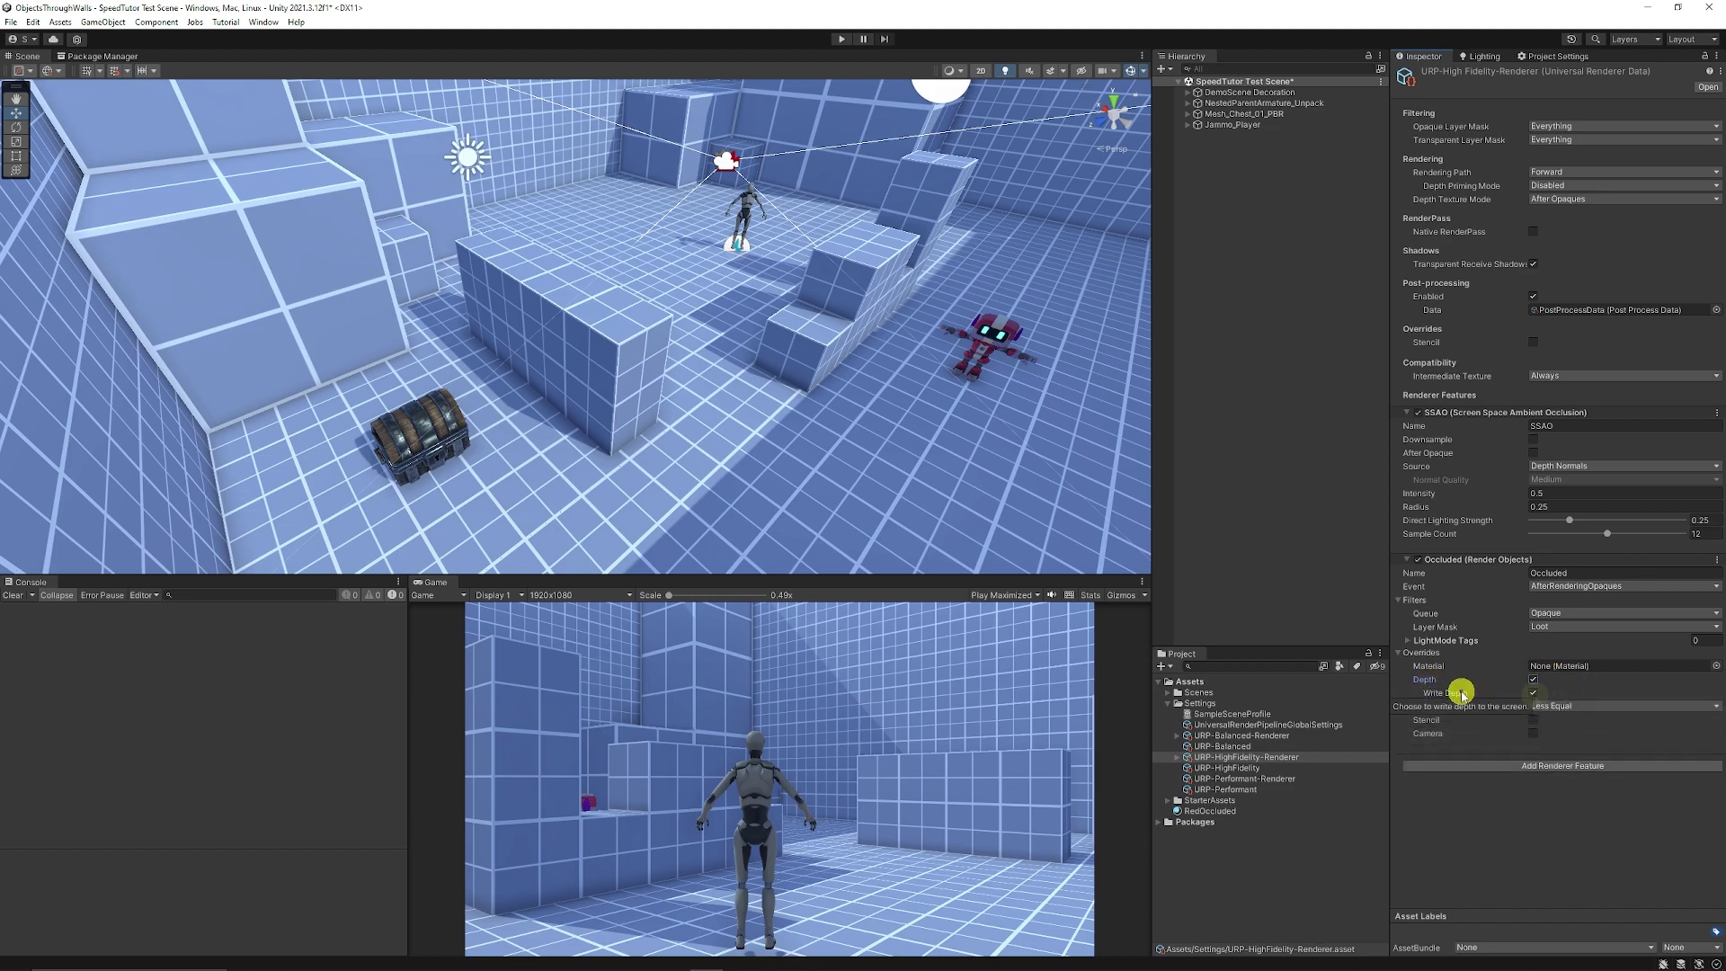
left_click(1532, 693)
left_click(1591, 705)
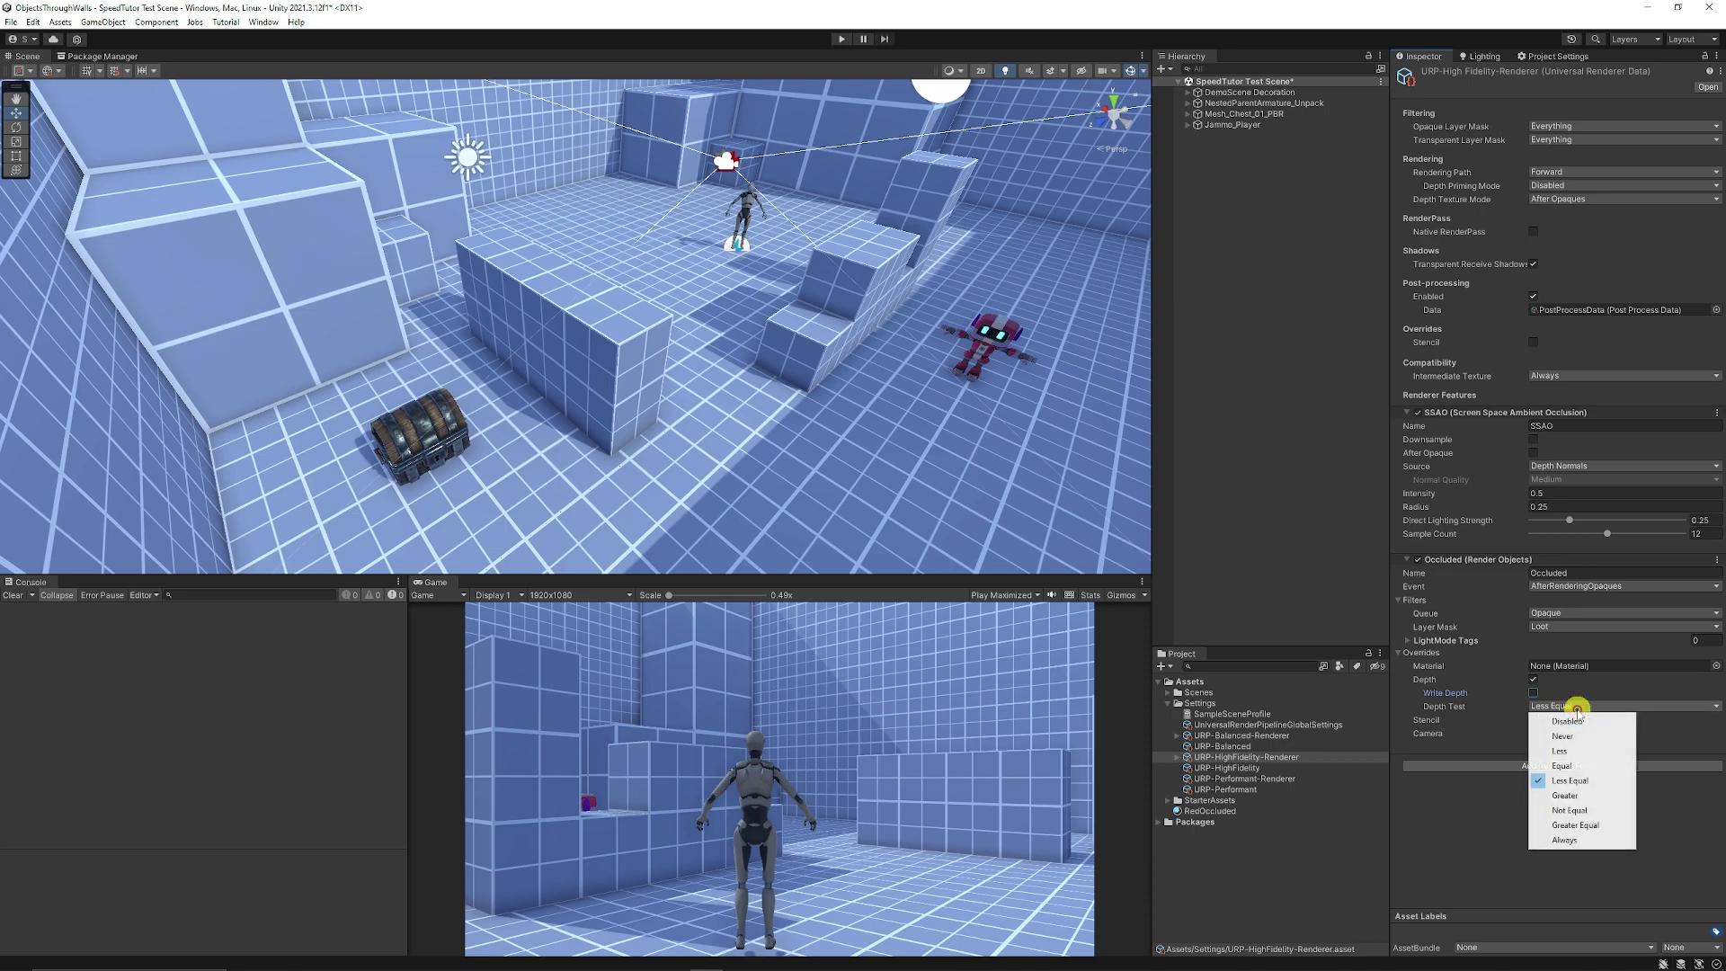
left_click(1578, 795)
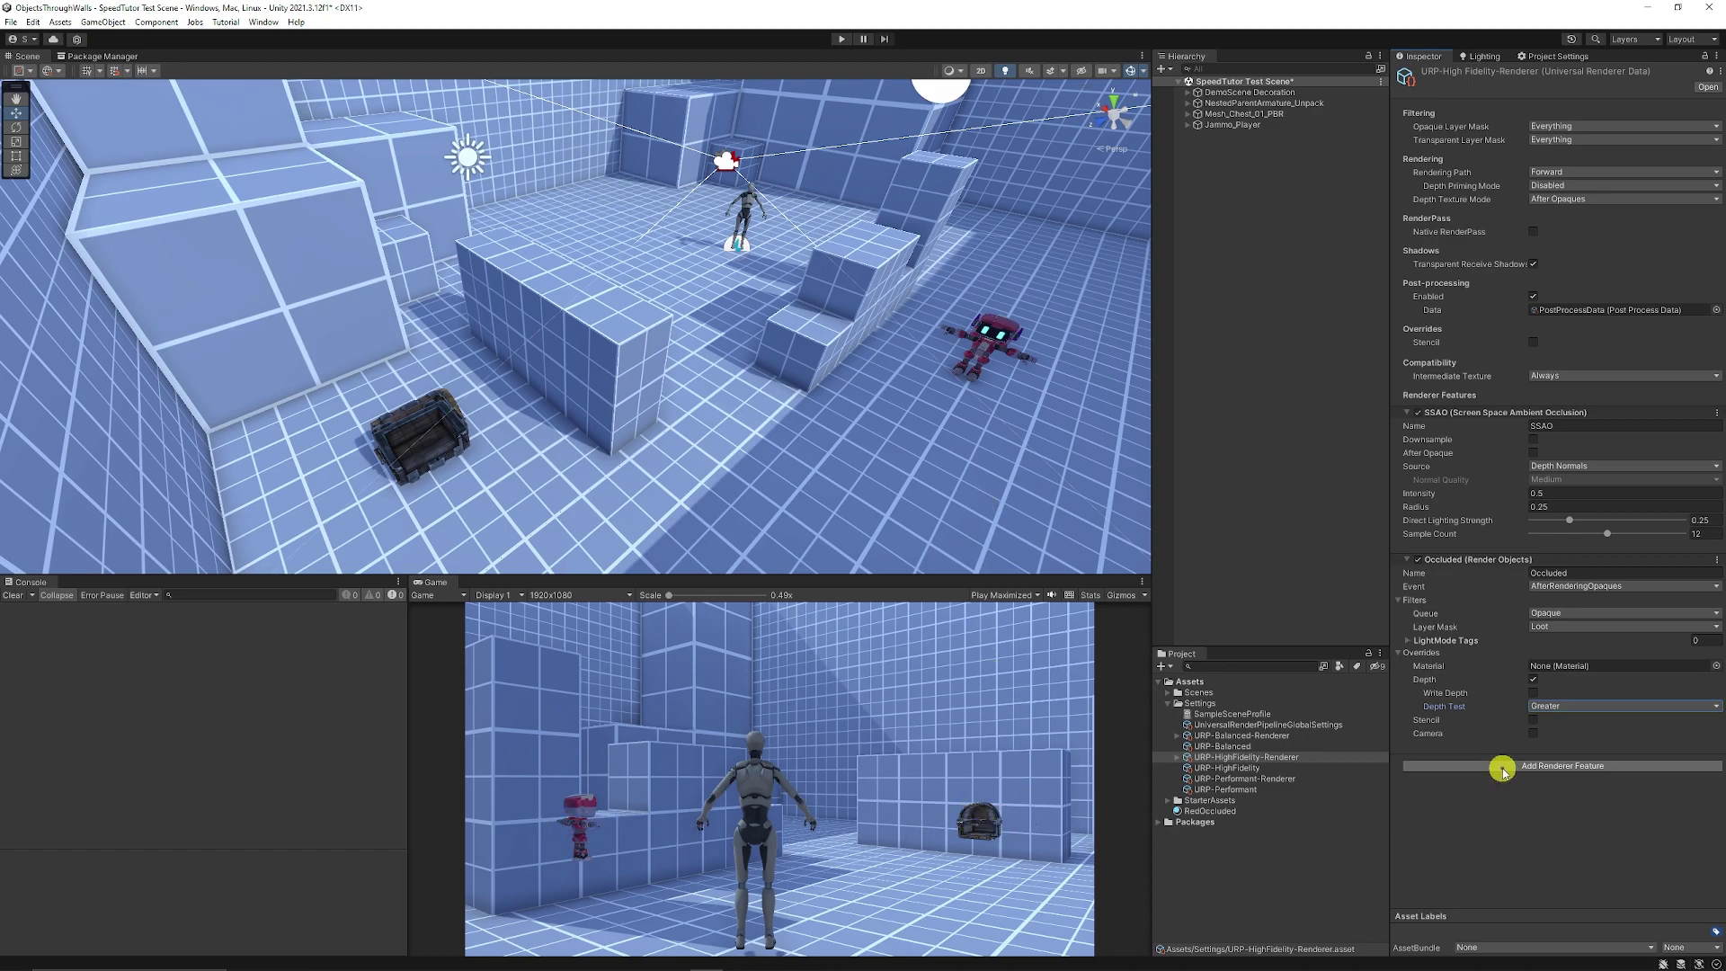
Step: Use RedOccluded as the Occluded override material and orbit the scene to see red loot
left_click(1276, 804)
left_click_drag(1312, 809, 1574, 669)
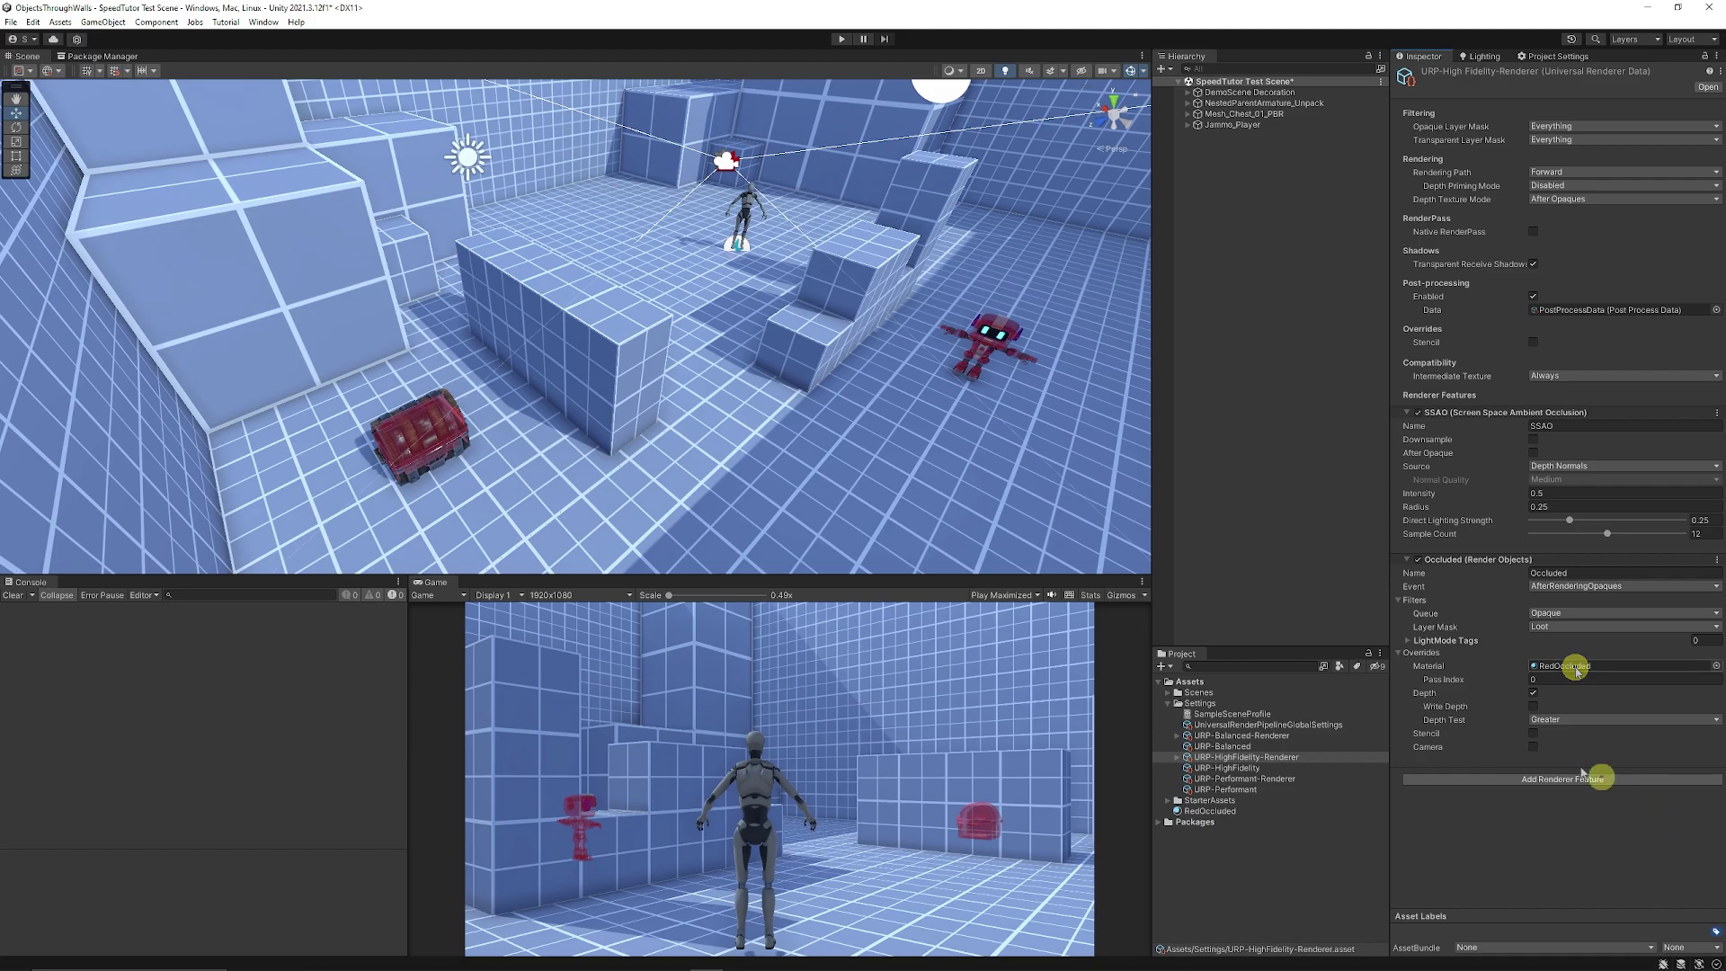
left_click_drag(736, 476, 735, 476, "alt")
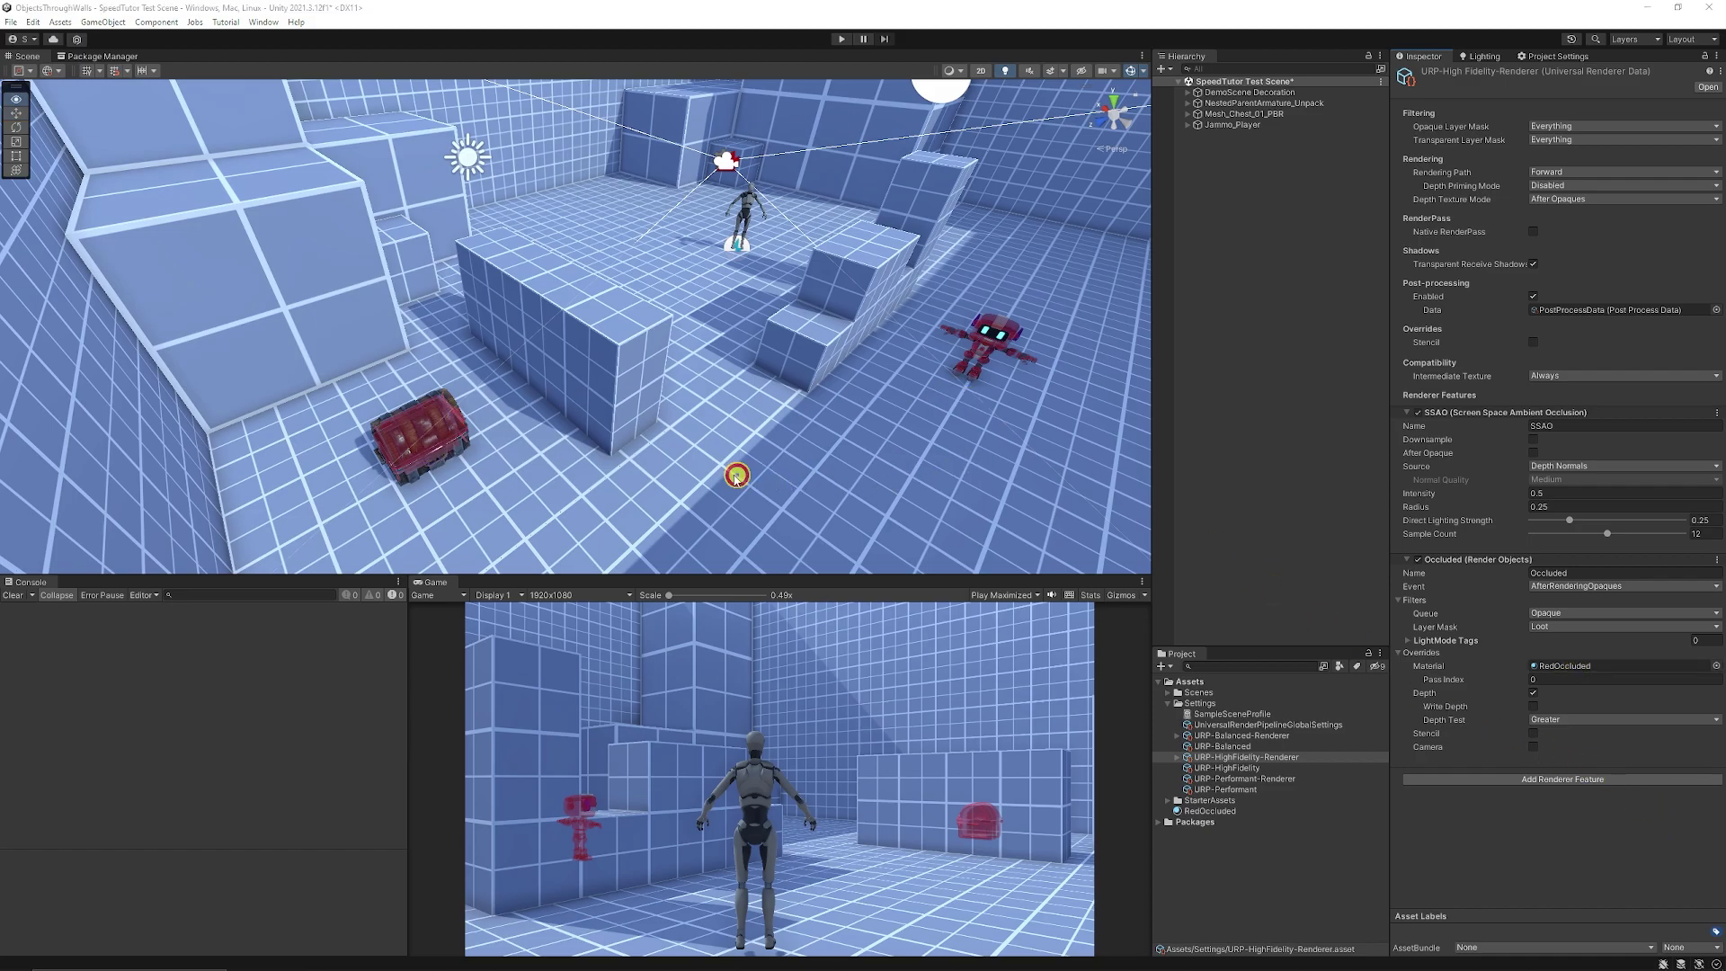
left_click_drag(586, 450, 473, 447, "alt")
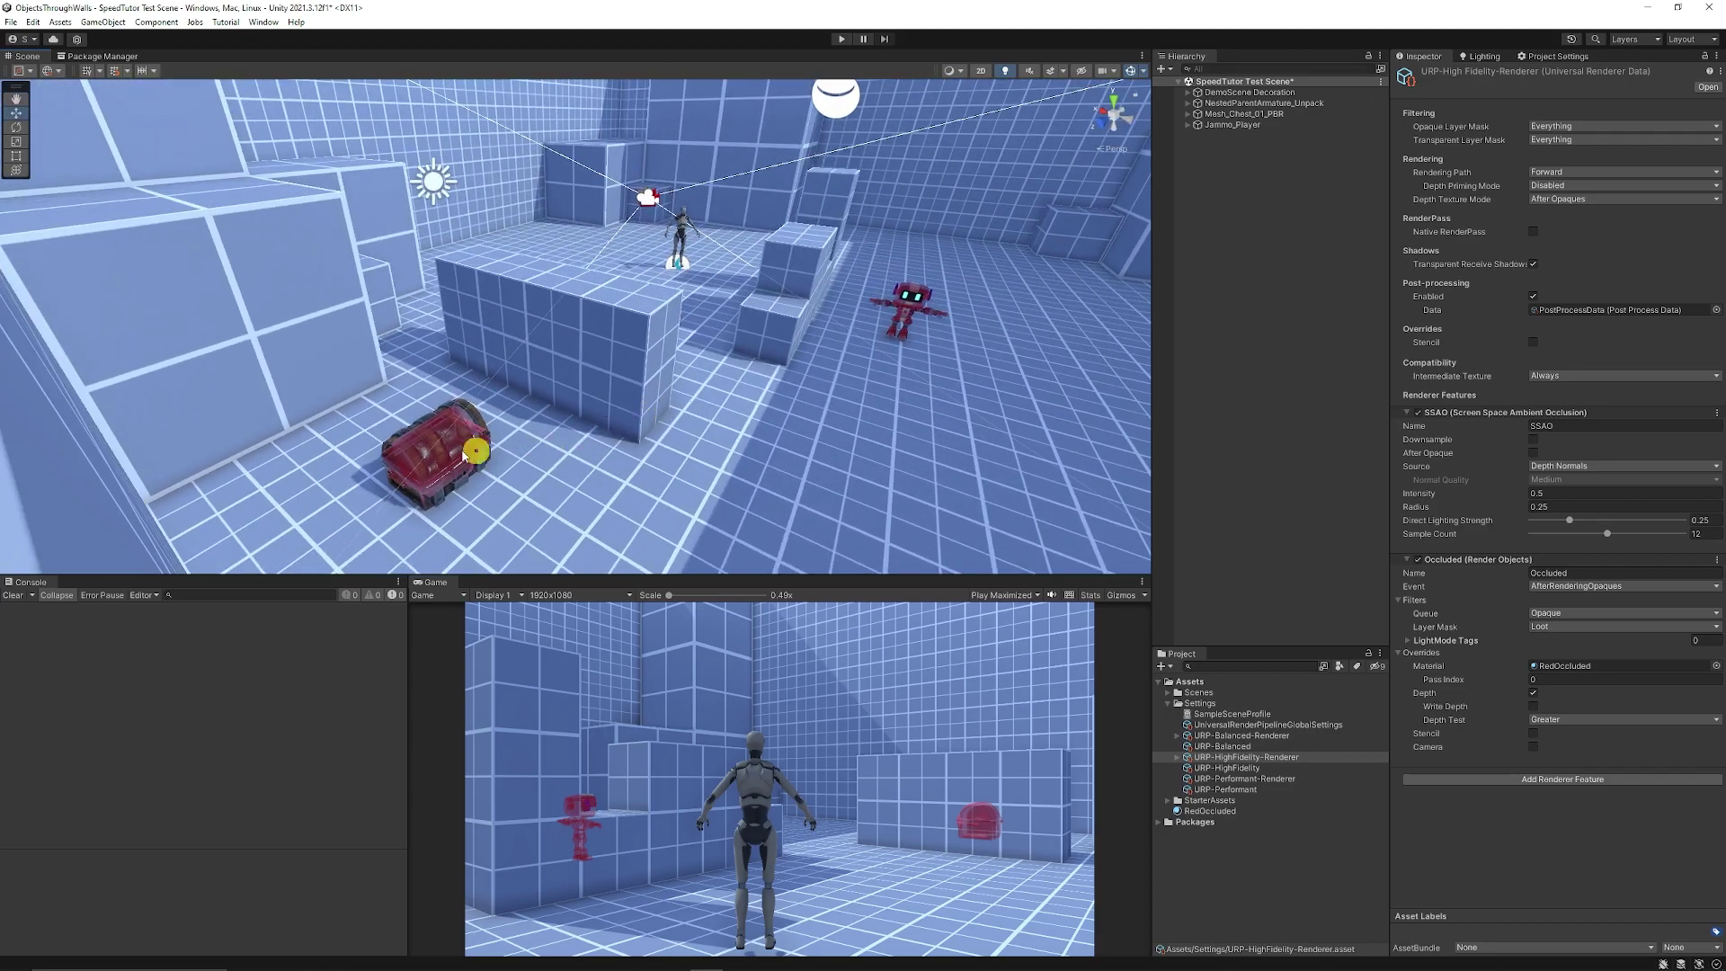
left_click_drag(825, 411, 432, 444, "alt")
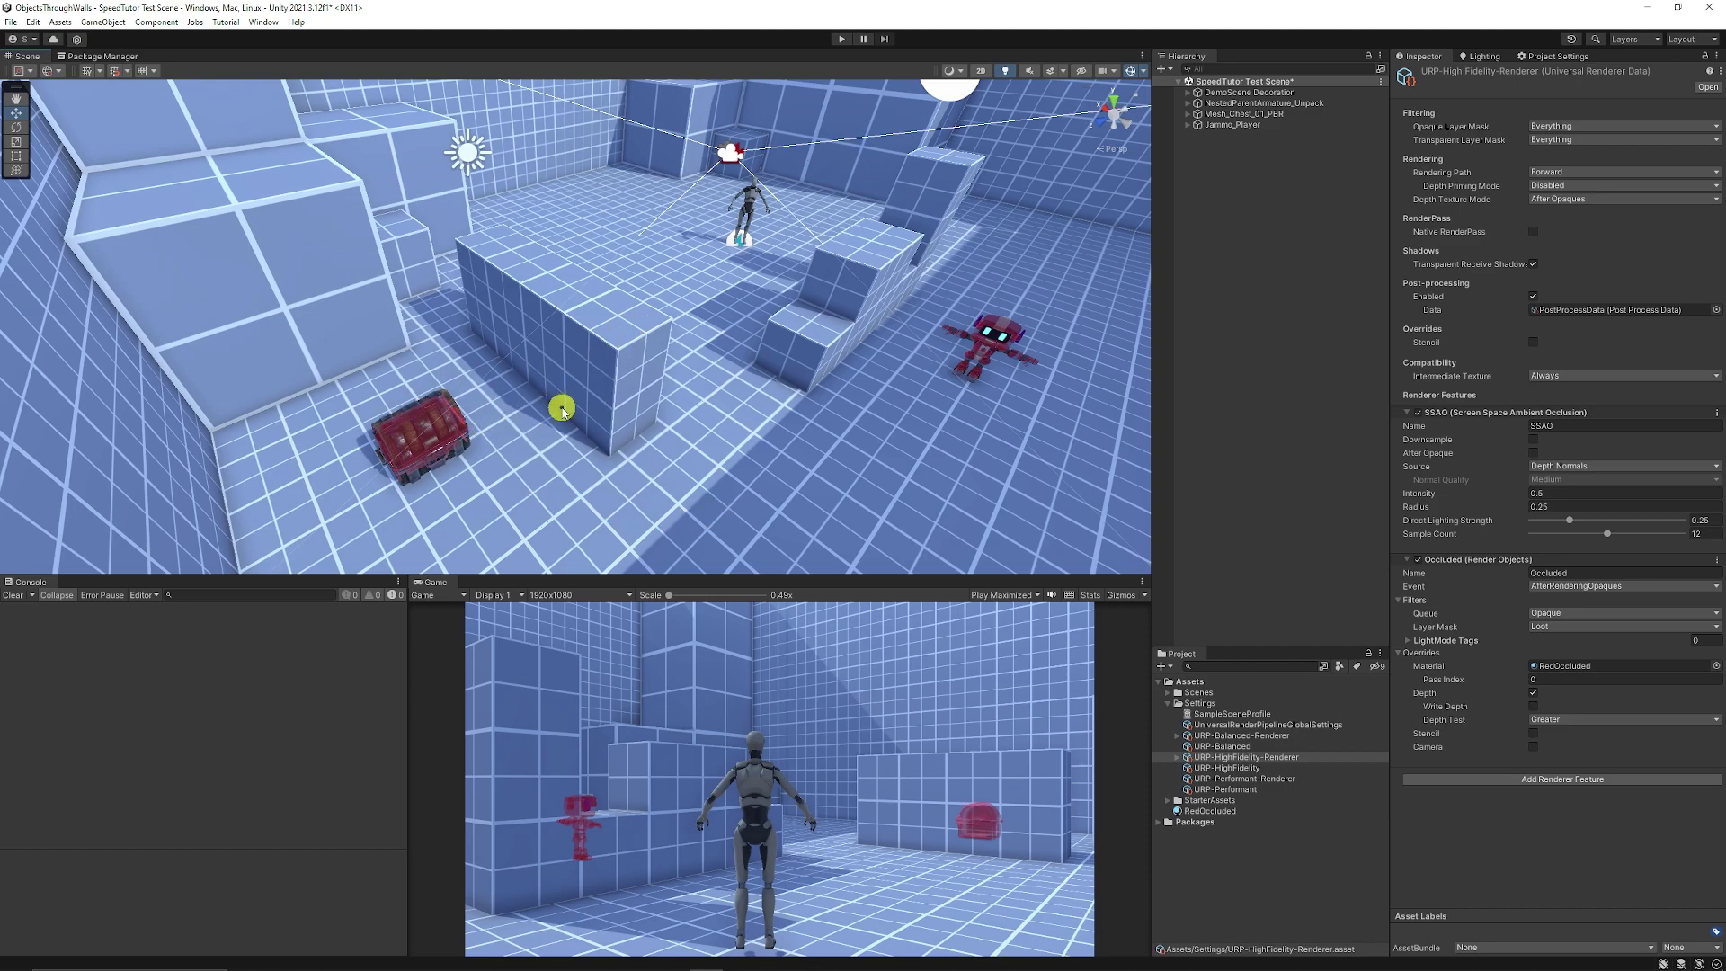
Step: Add a second Render Objects feature named 'NotOccluded' with its Layer Mask set to Loot
left_click(1564, 779)
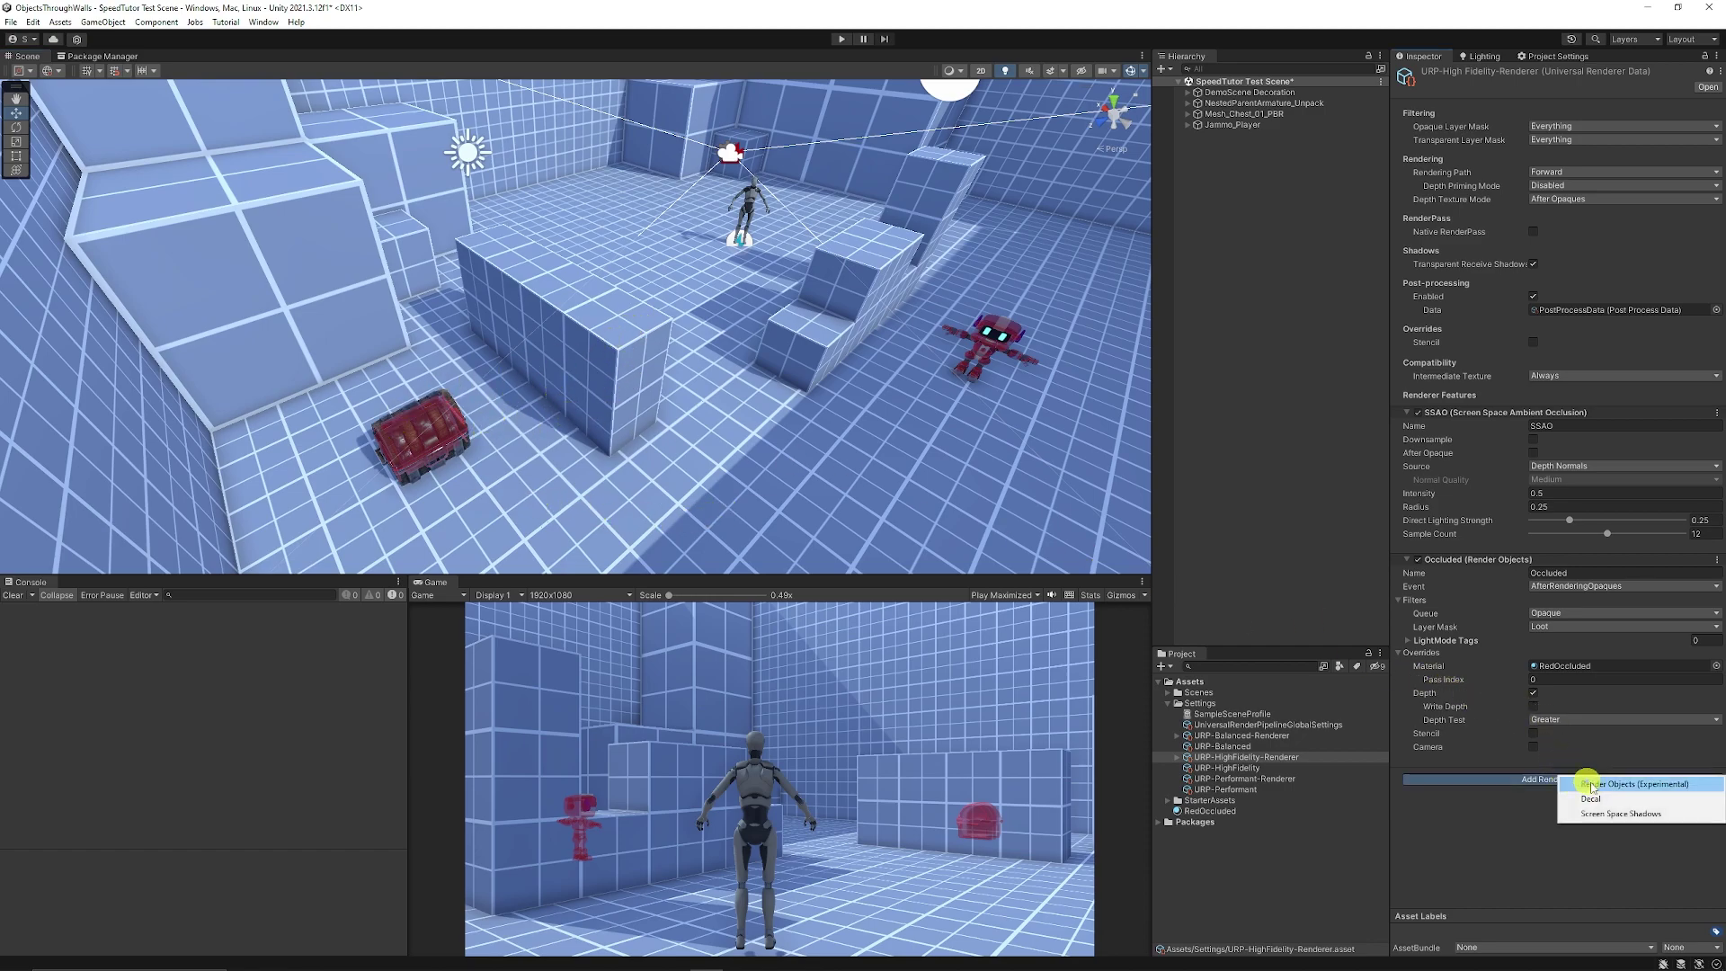
left_click(1596, 784)
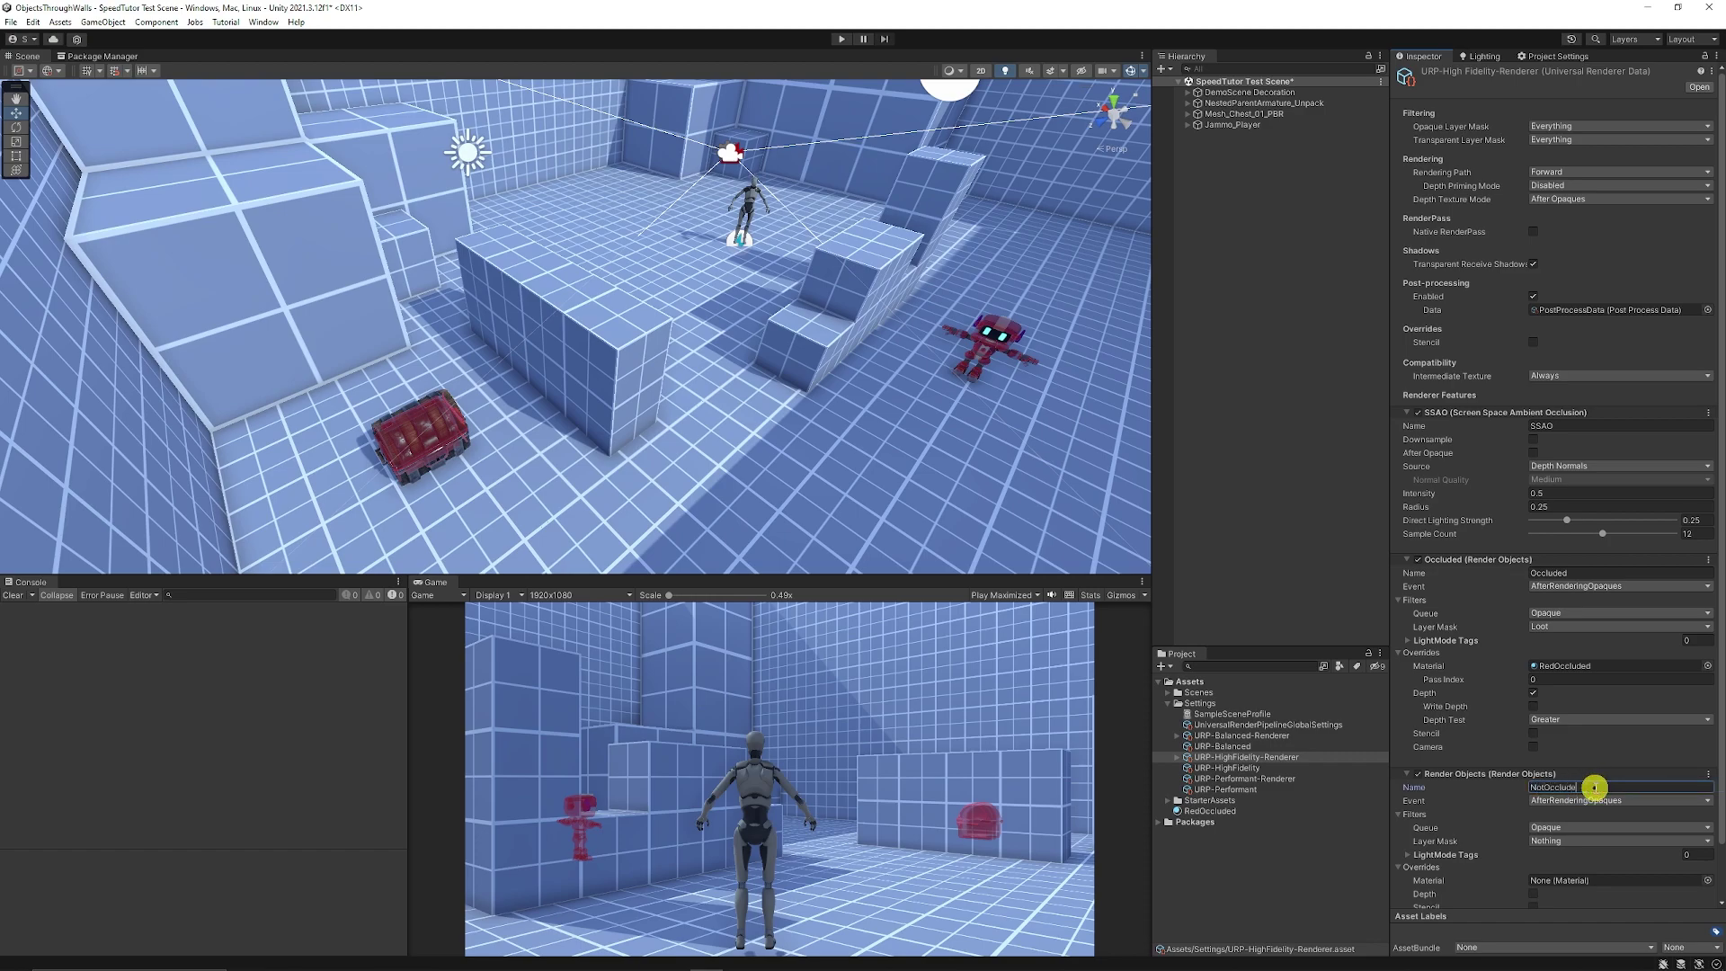
key("Return")
left_click(1416, 815)
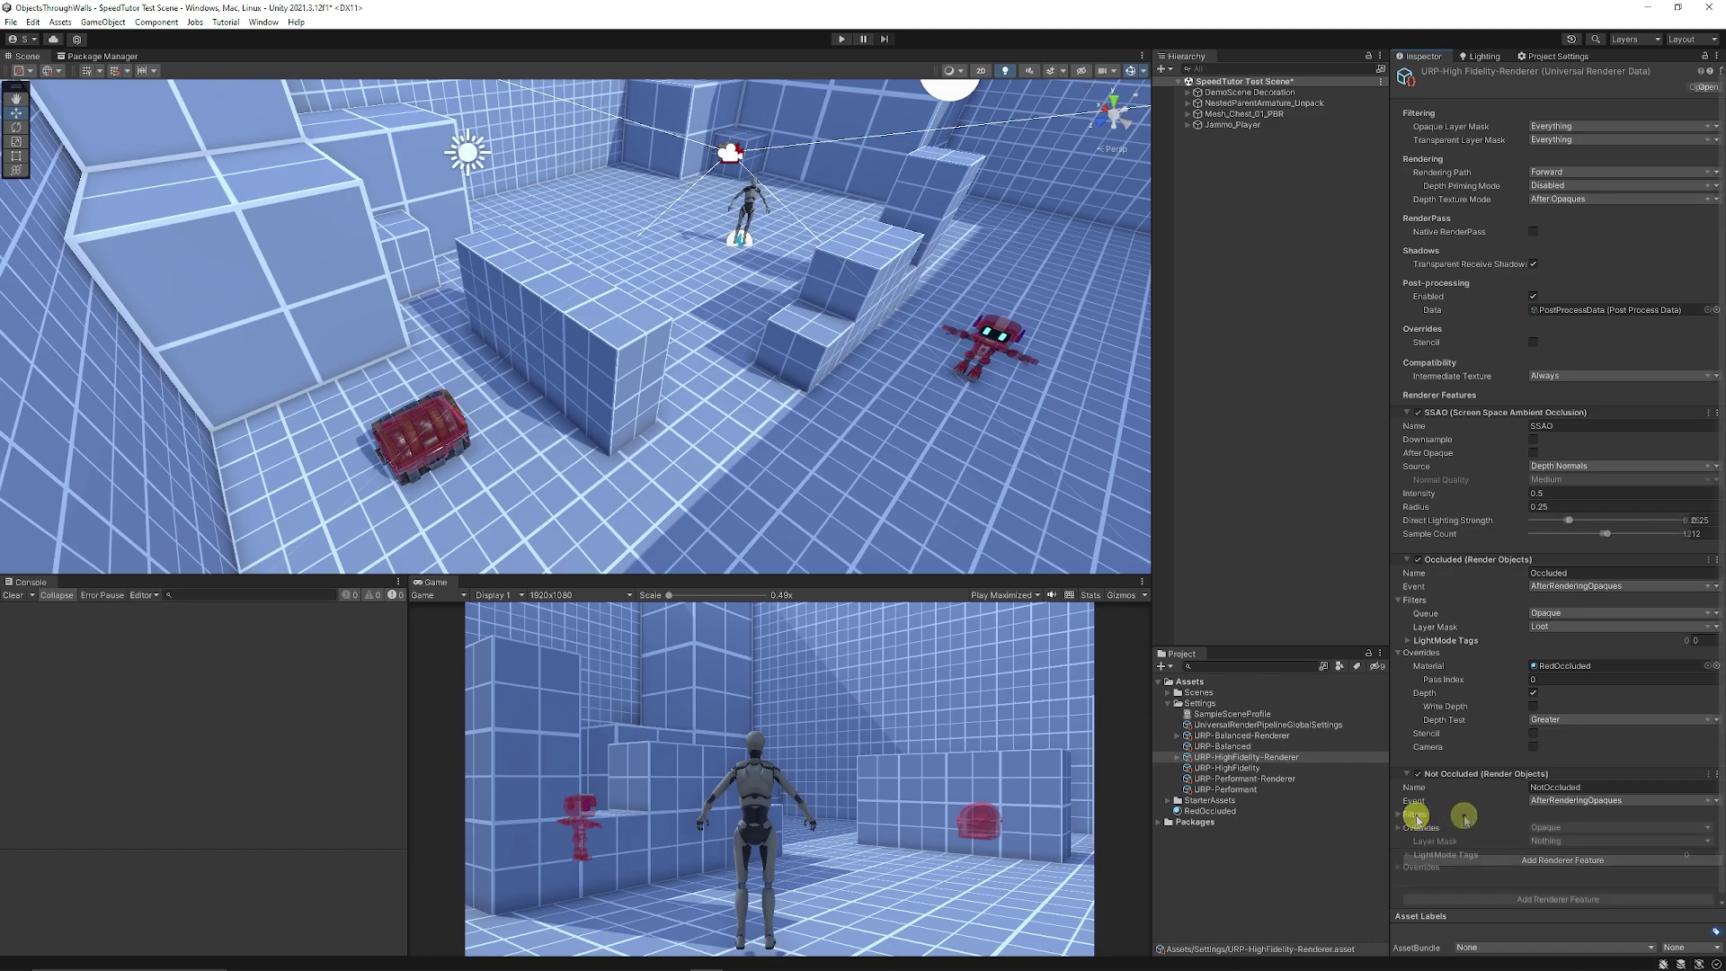
left_click(1565, 839)
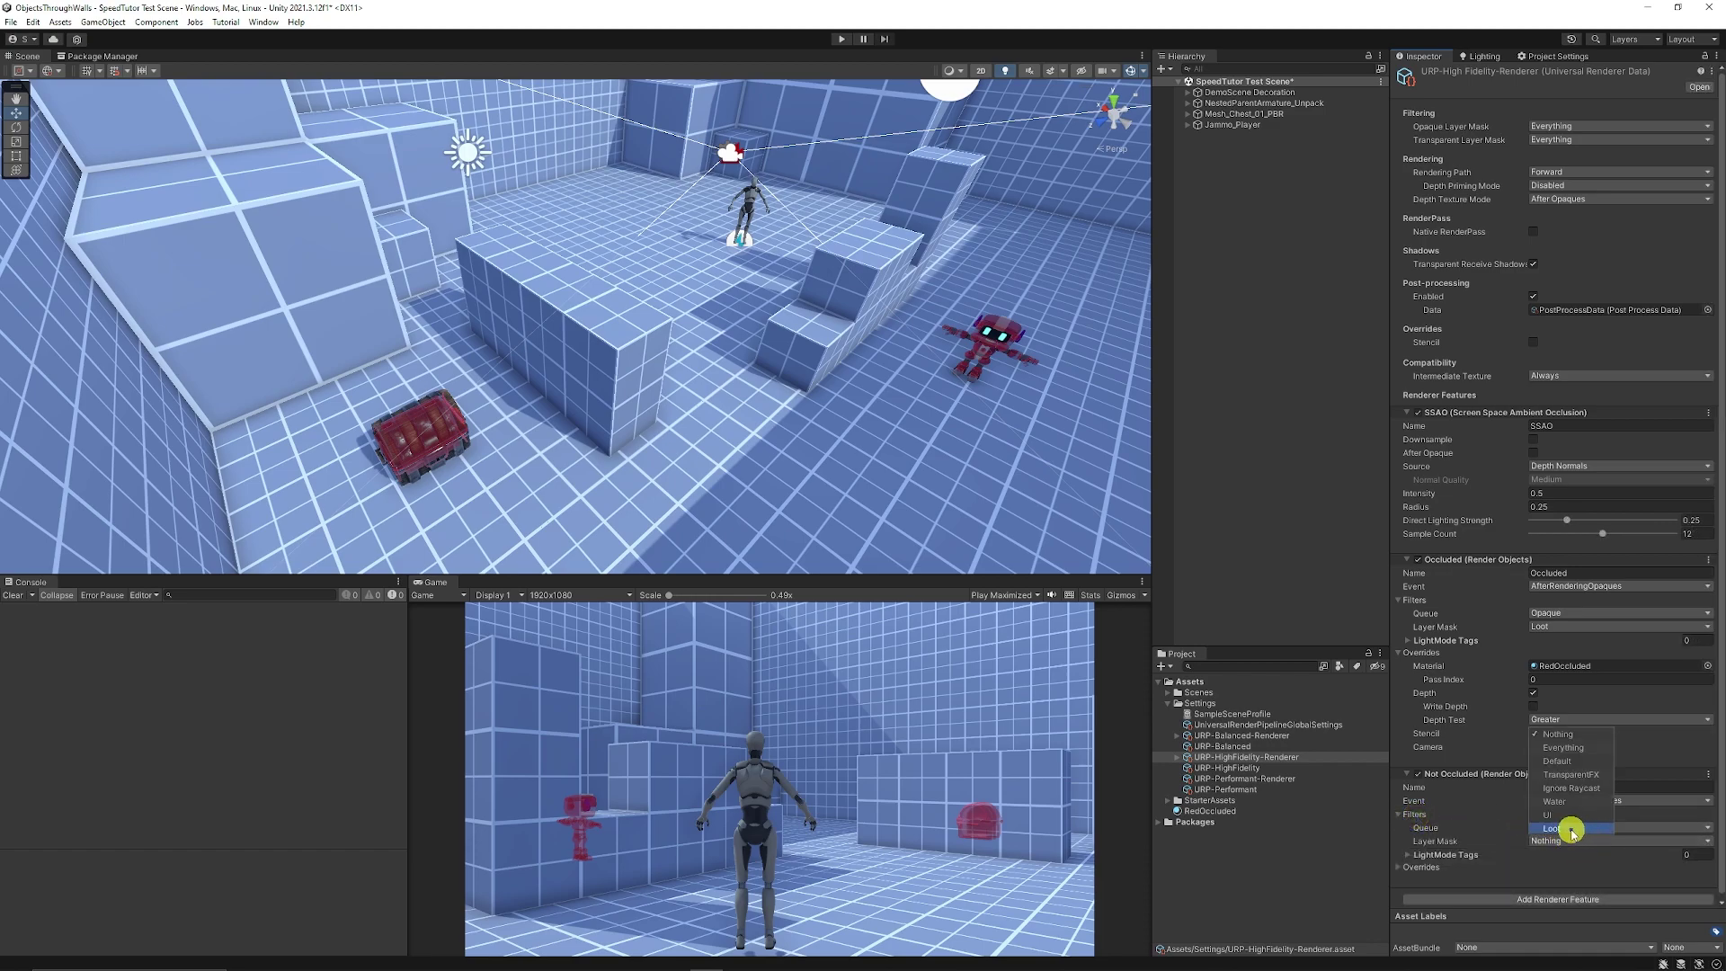
left_click(1570, 829)
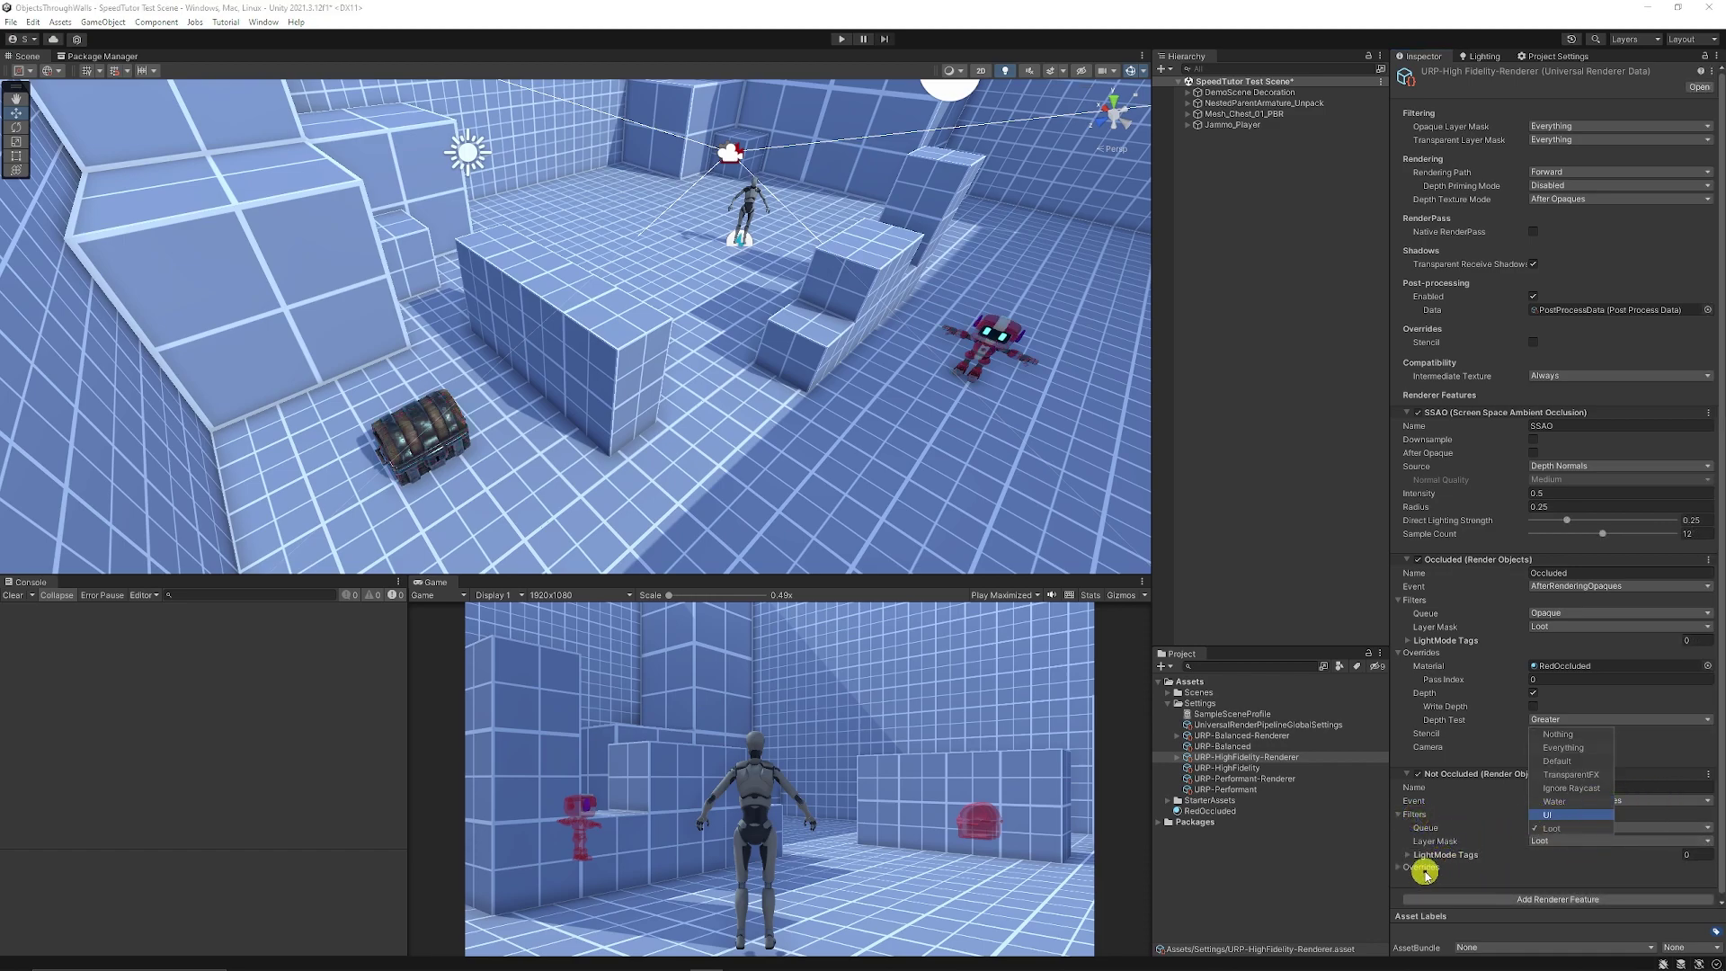
left_click(1422, 868)
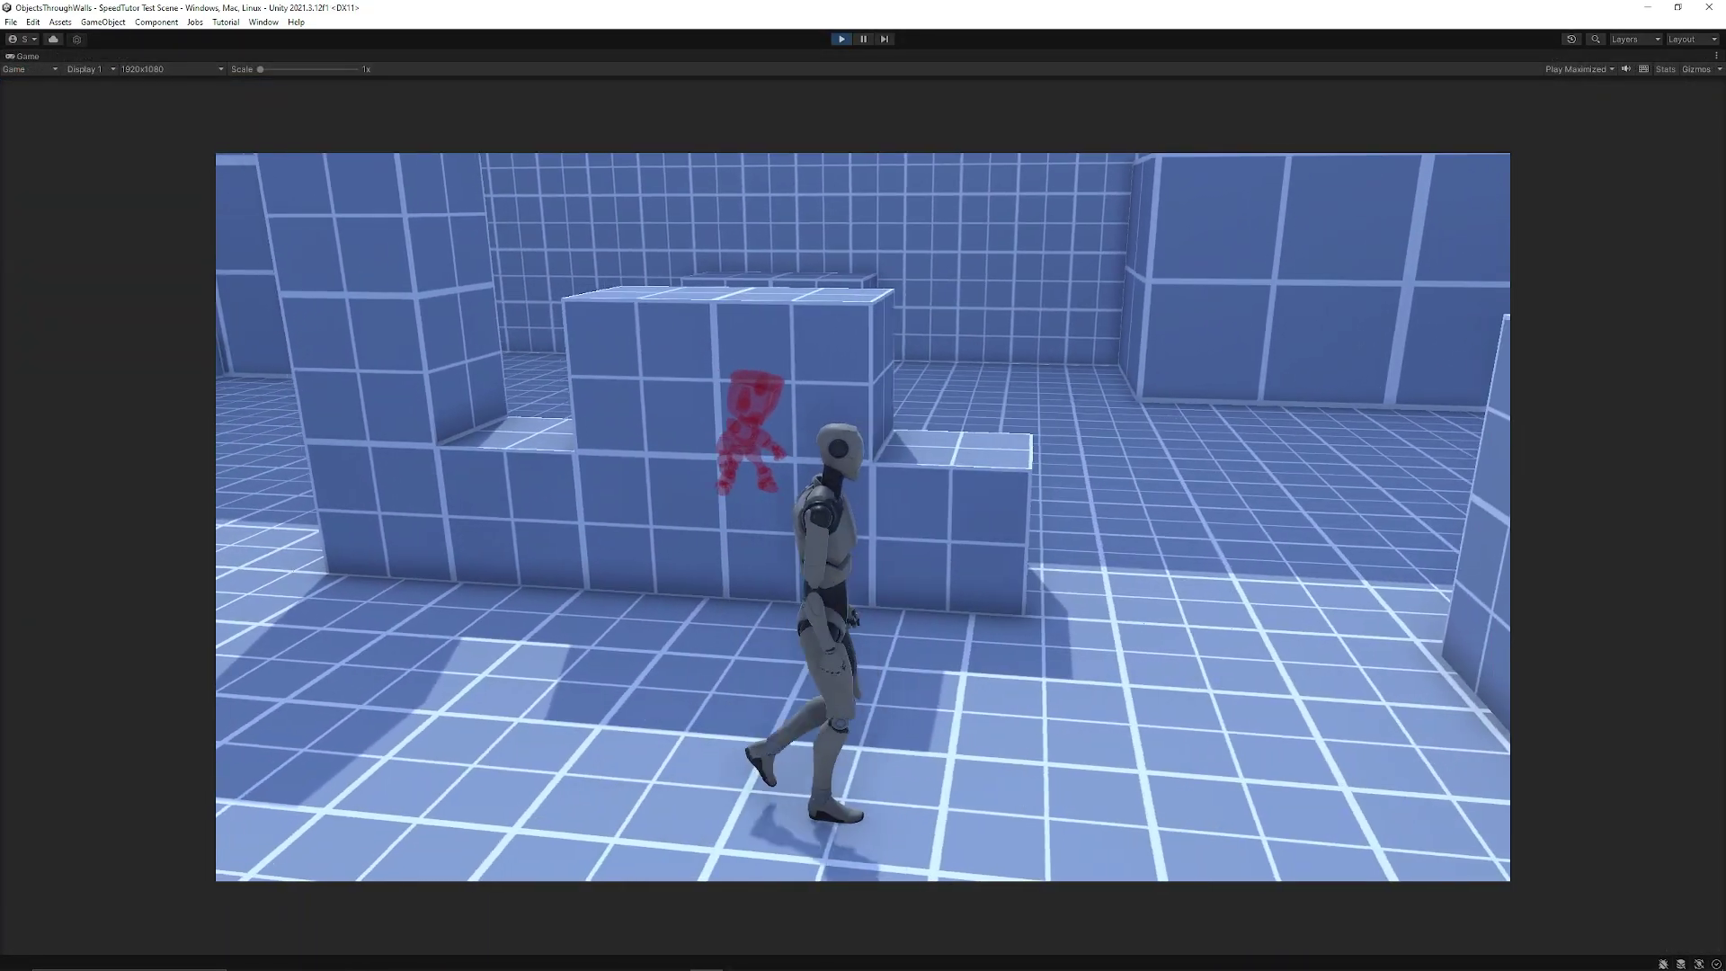
Step: Walk the character past the walls to see the robot and chest appear red through them
key("w")
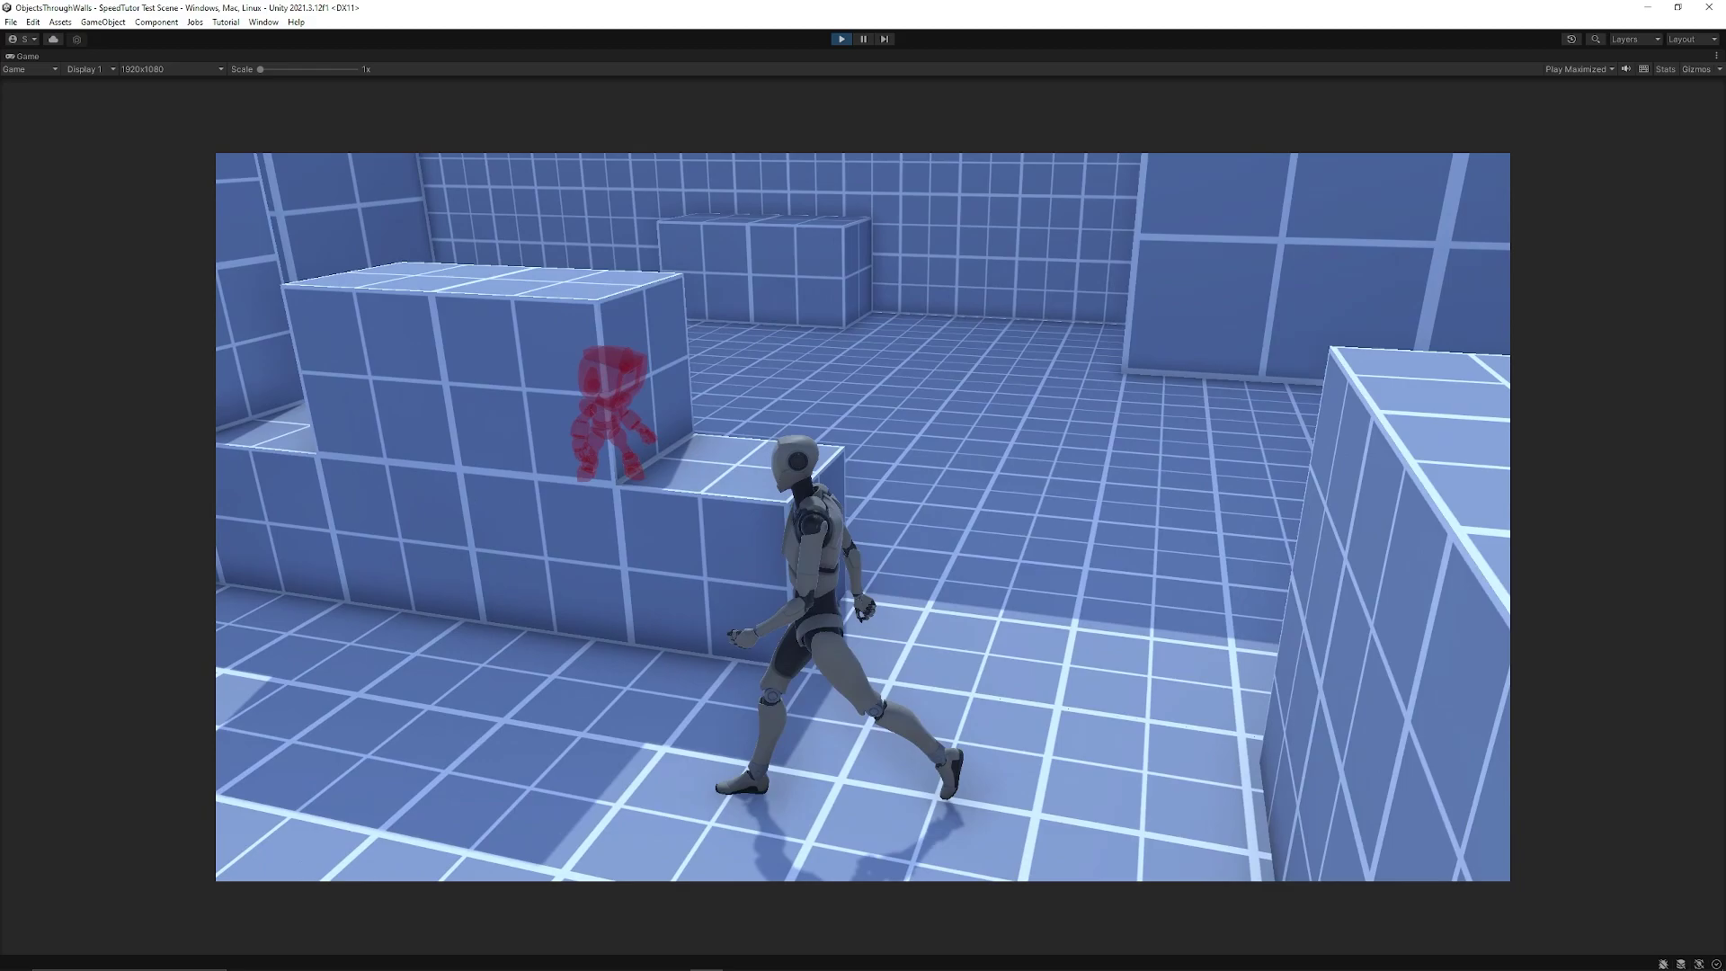
key("w")
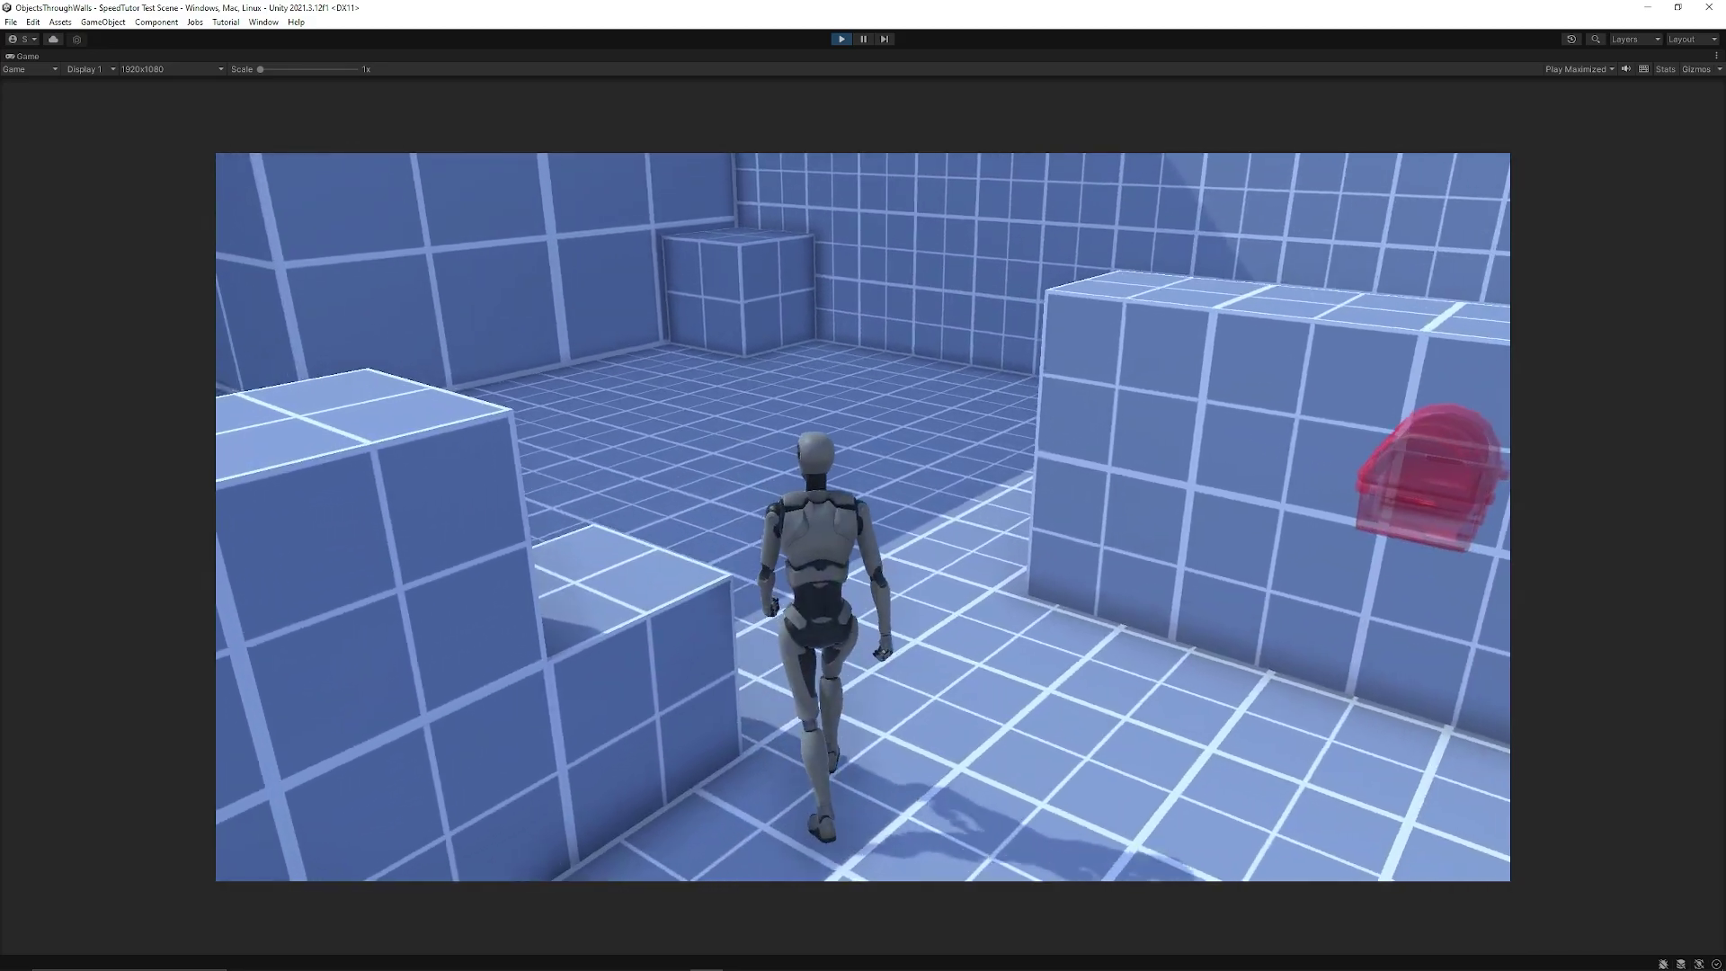
key("w")
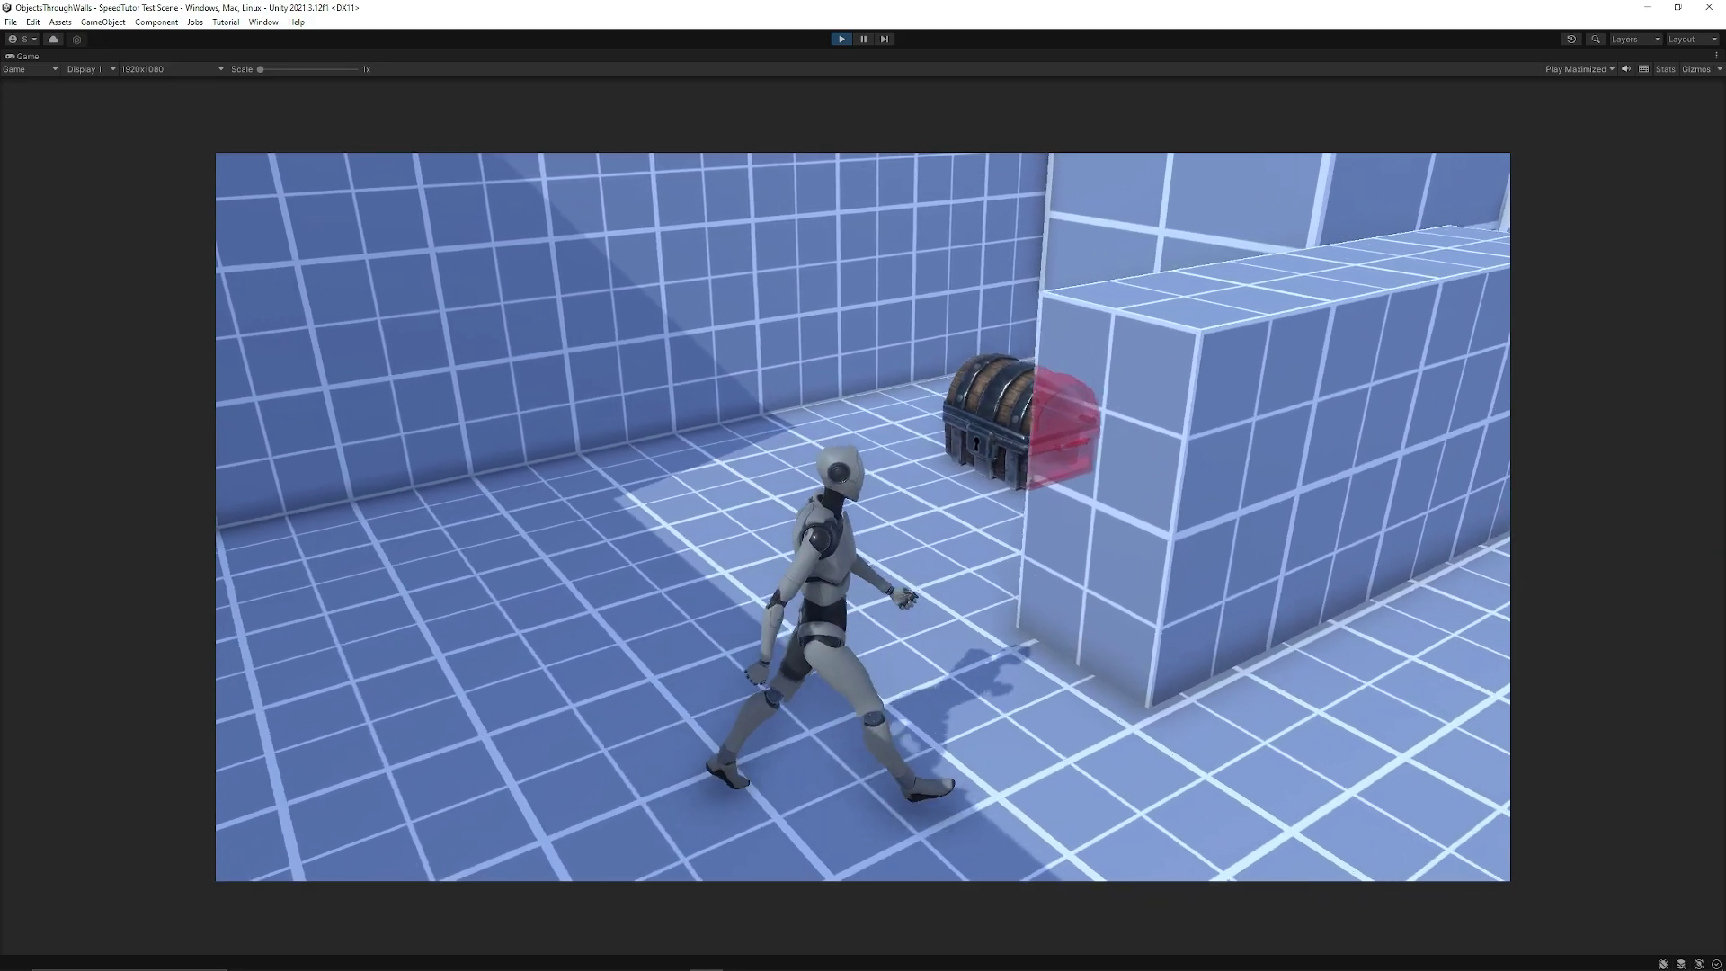
key("w")
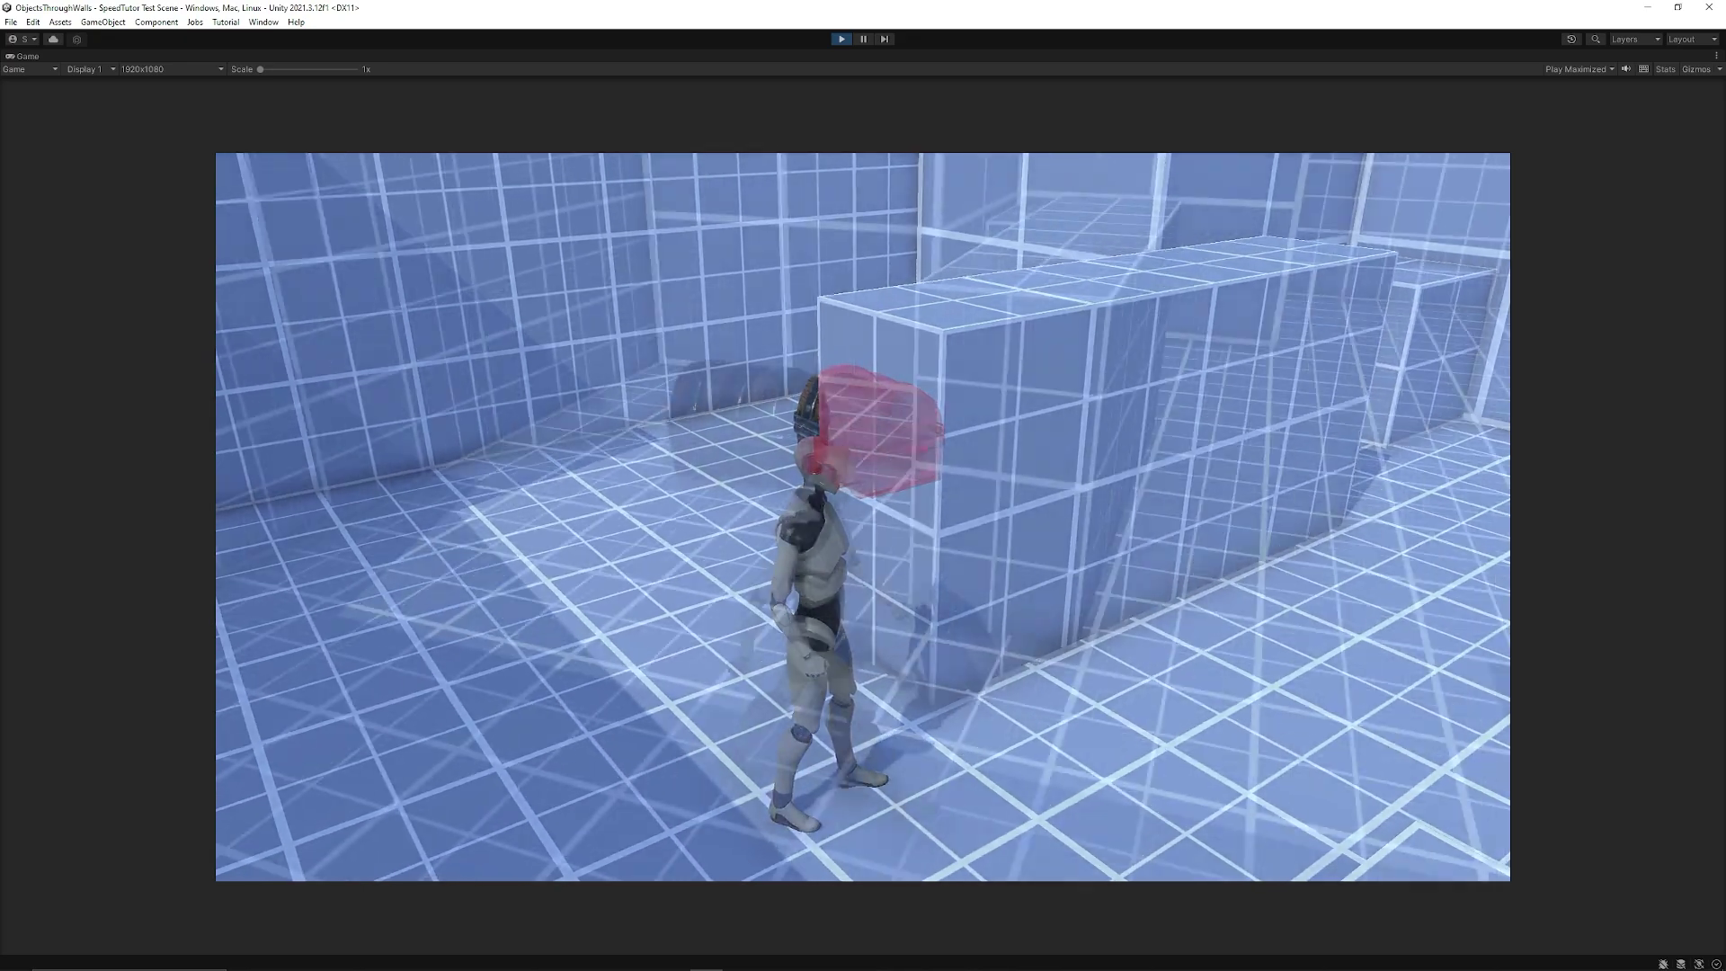
key("w")
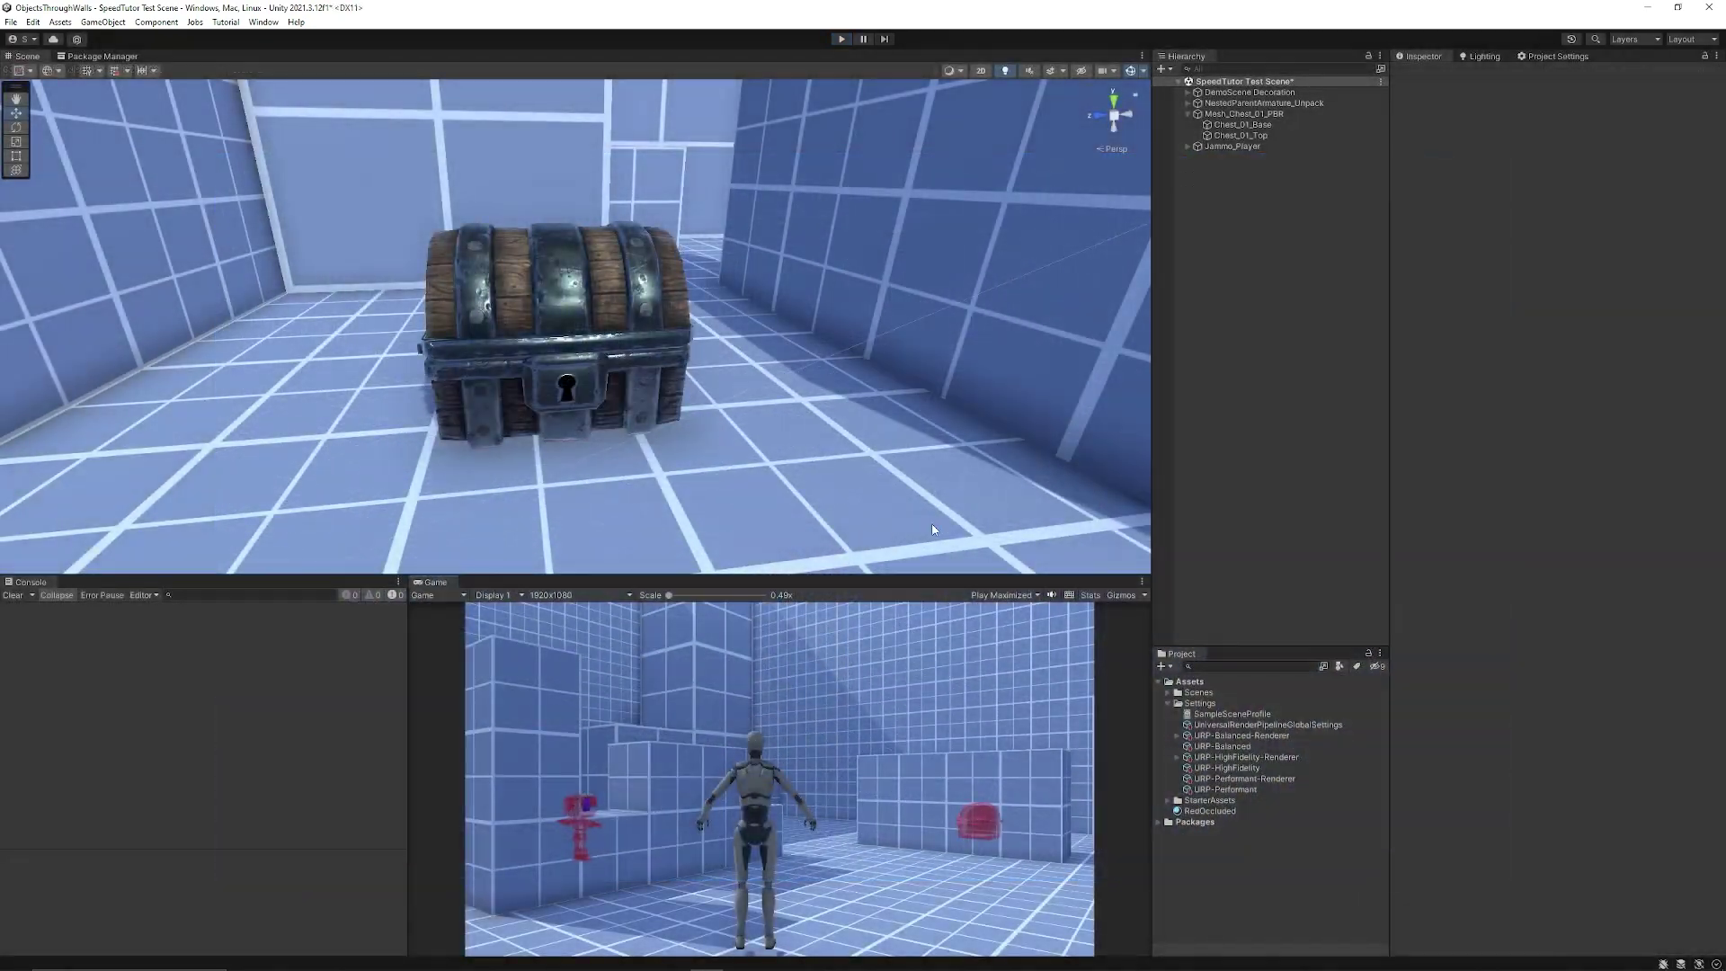